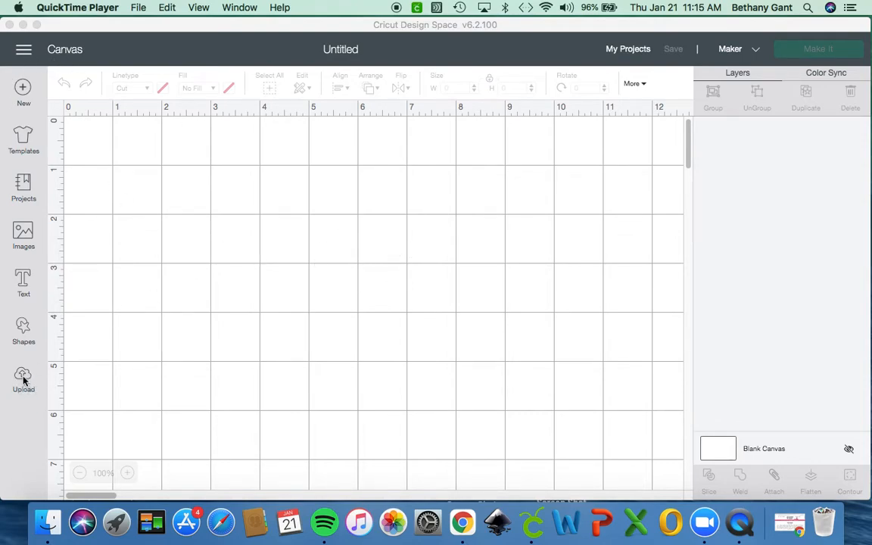
- Upload the image file Coffee Sticker.png from the Coffee-Card-Sticker folder in Downloads
left_click(24, 342)
left_click(23, 376)
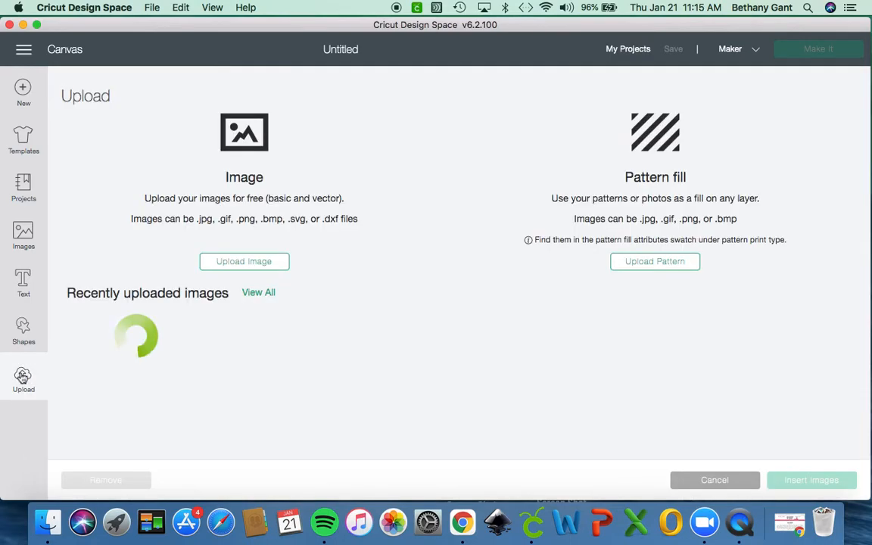
left_click(243, 264)
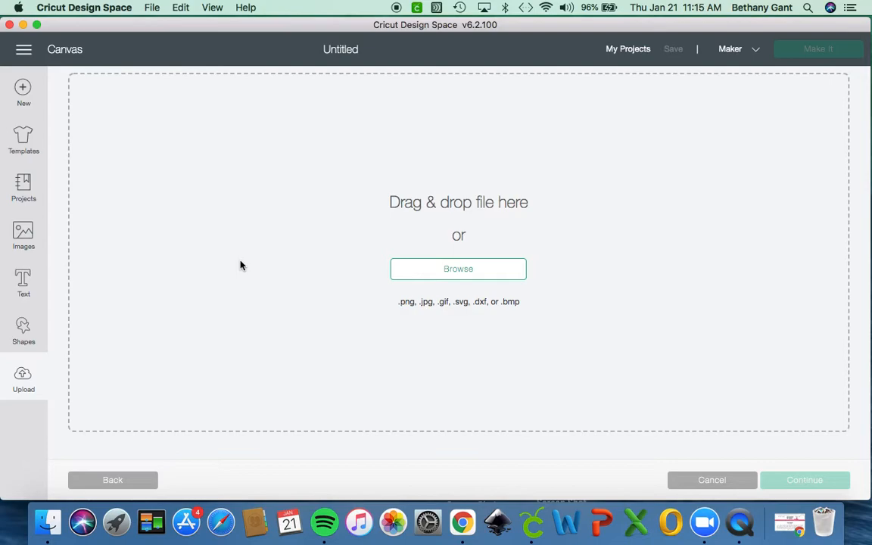
left_click(456, 270)
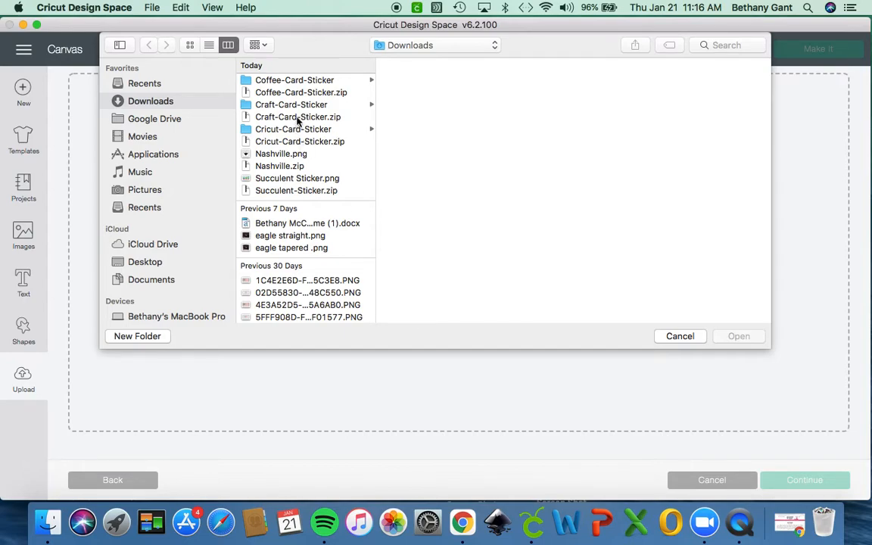
left_click(292, 92)
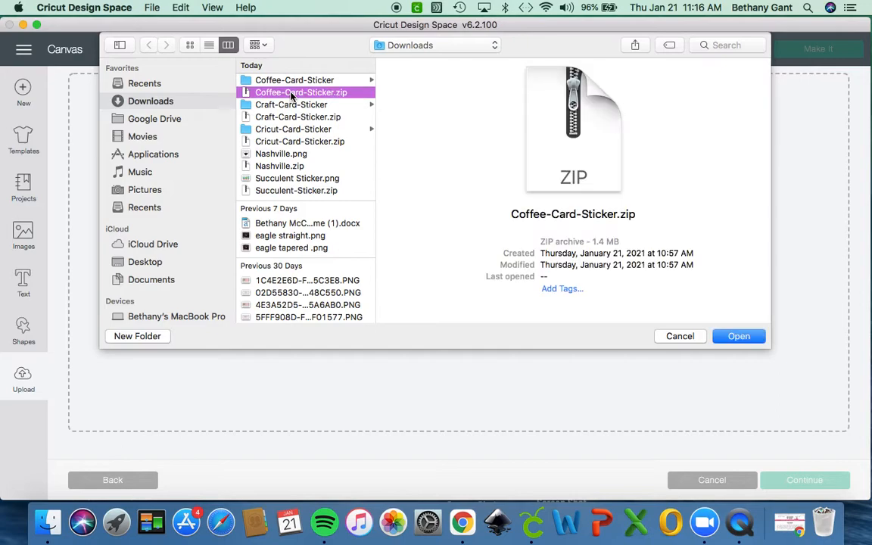
left_click(289, 80)
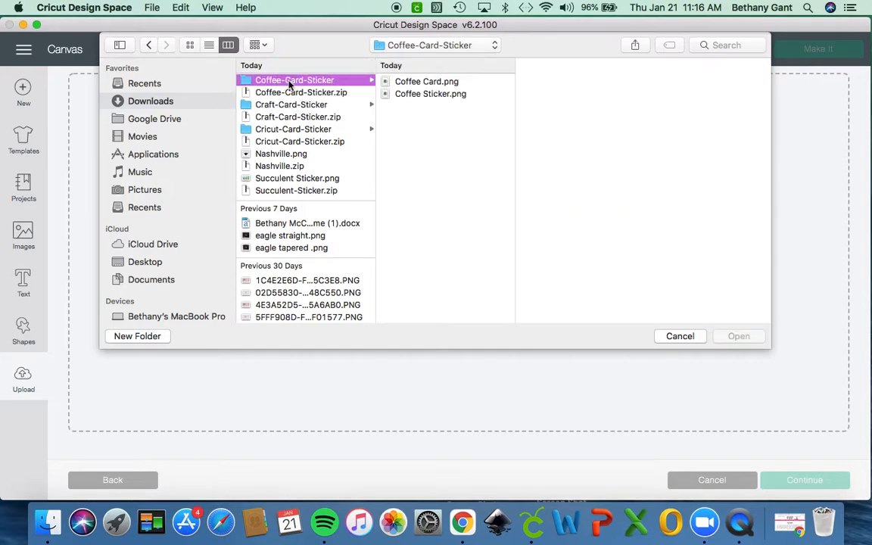
left_click(416, 82)
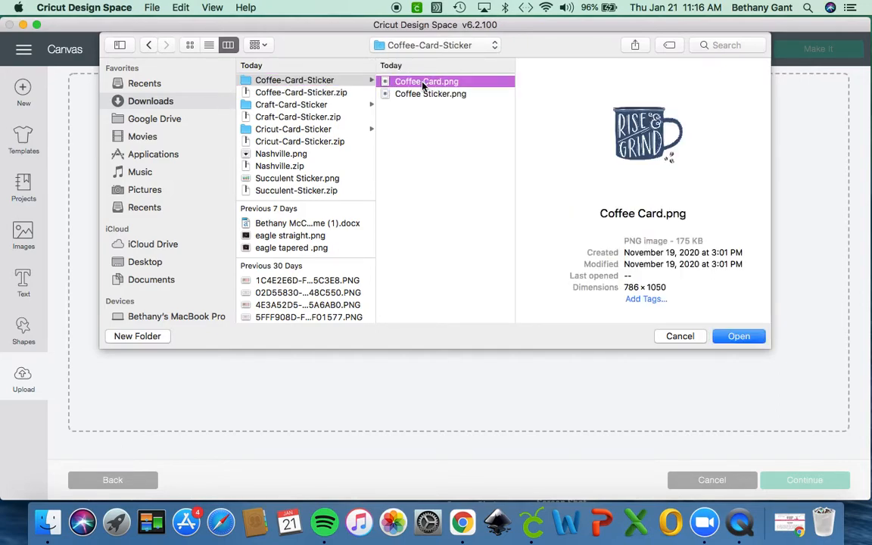
left_click(423, 96)
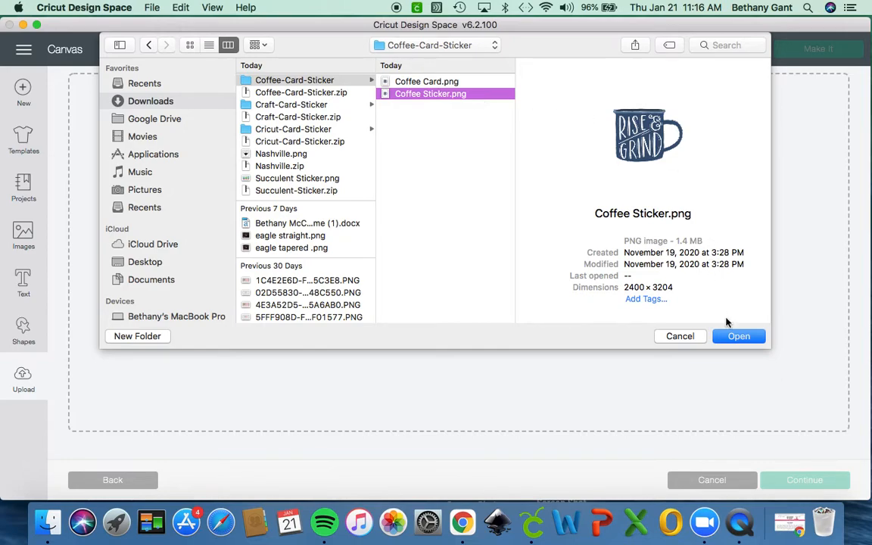
left_click(737, 336)
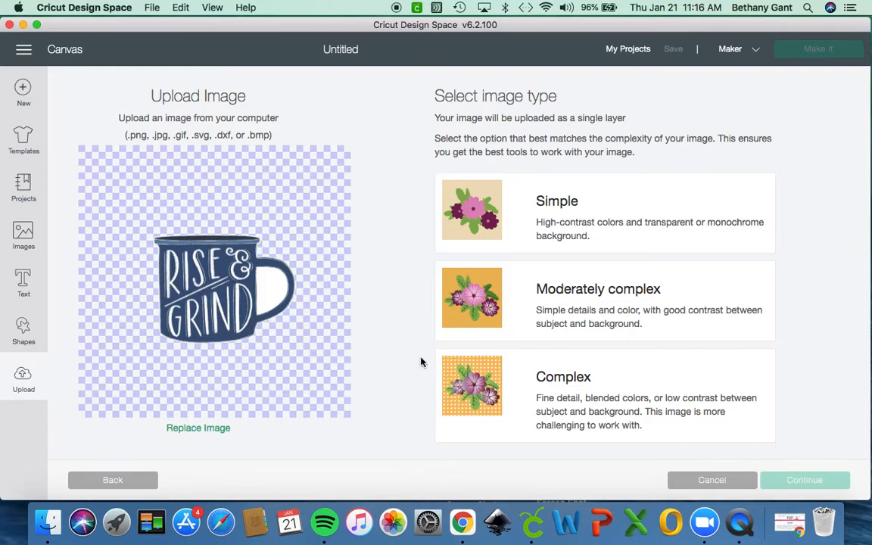
- Set the mug image's type to Complex, keep its background as is, and save it as a Print Then Cut image named Coffee Sticker
left_click(608, 394)
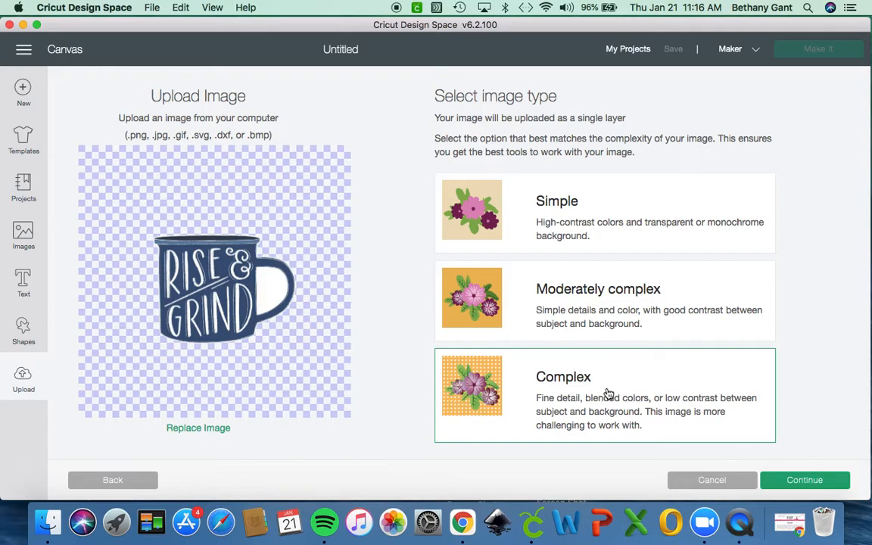
left_click(800, 485)
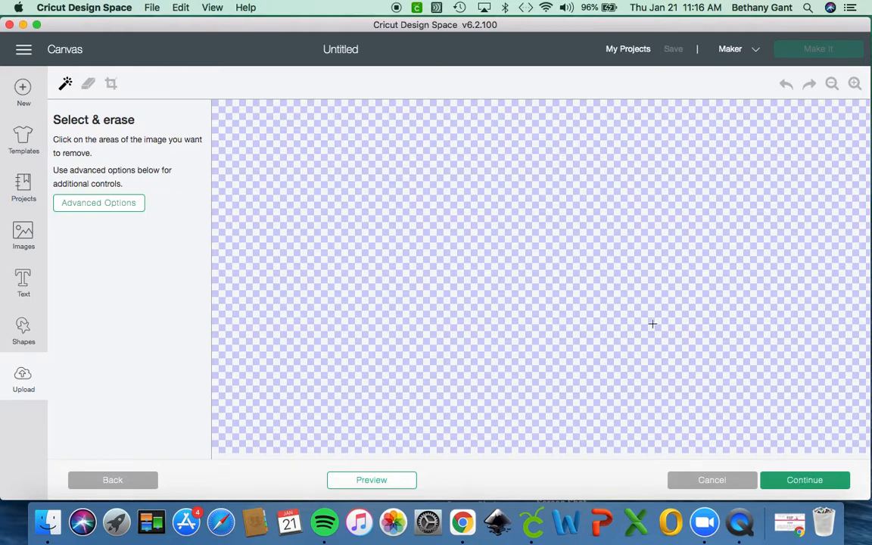
left_click(831, 84)
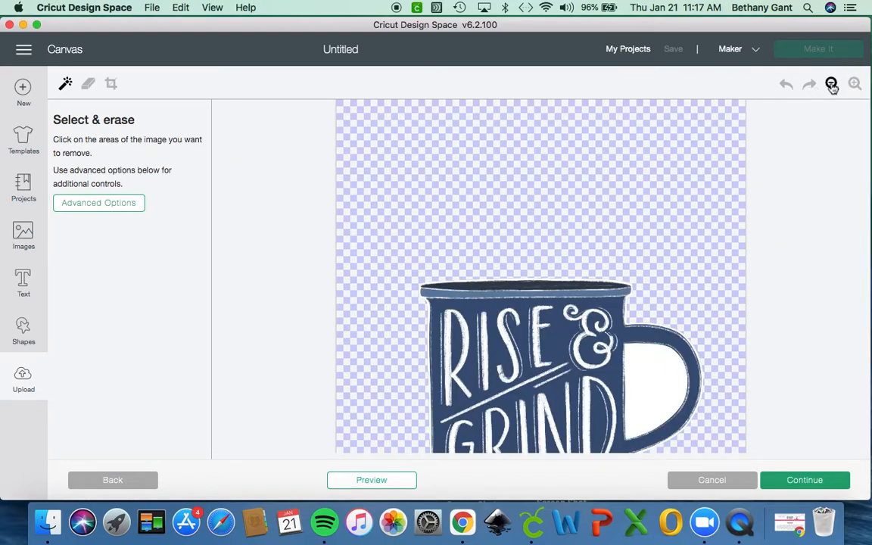
scroll(642, 217, "down", 5)
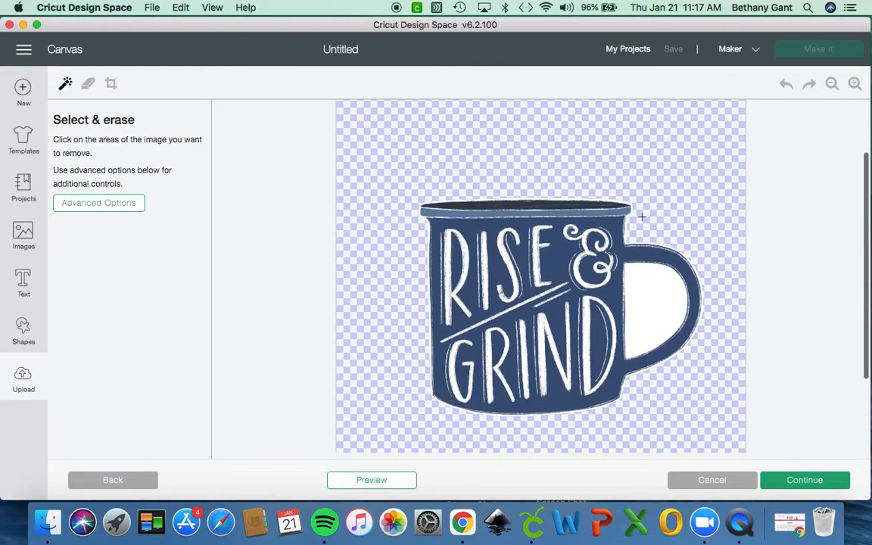
scroll(642, 217, "down", 1)
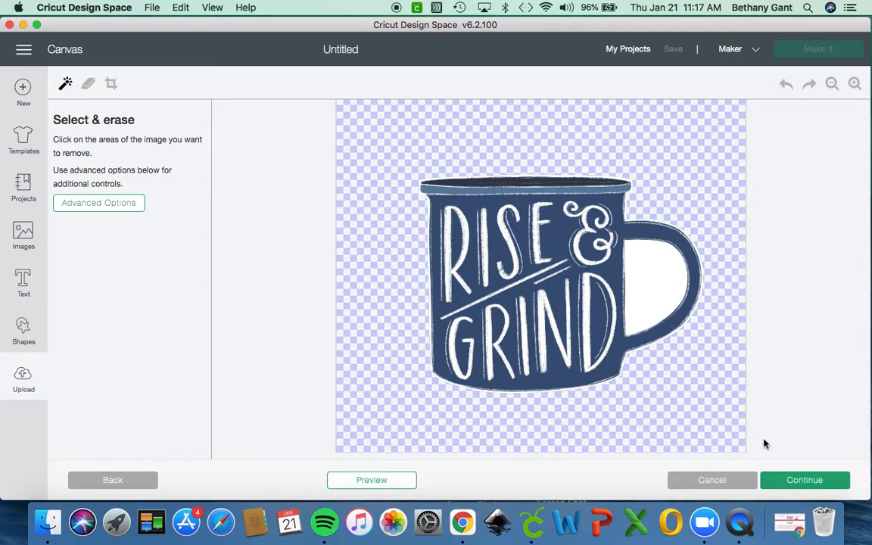
left_click(798, 486)
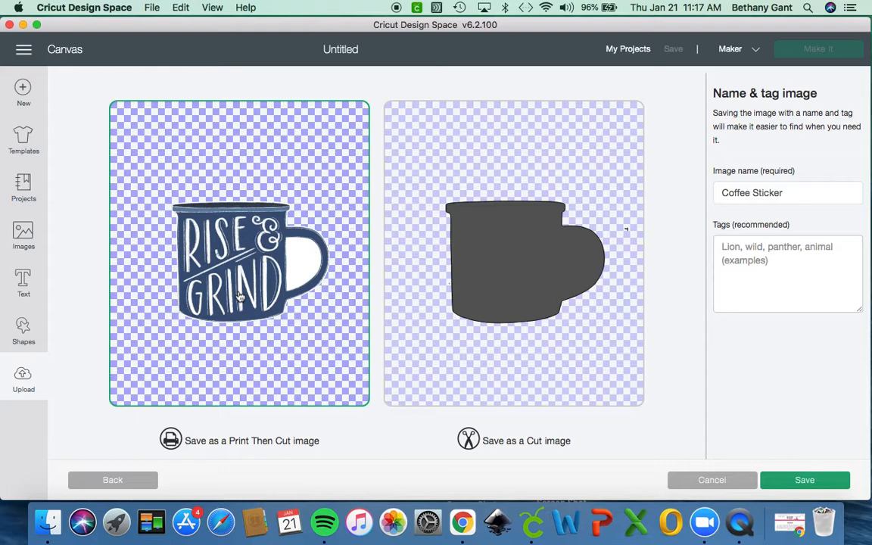
left_click(803, 481)
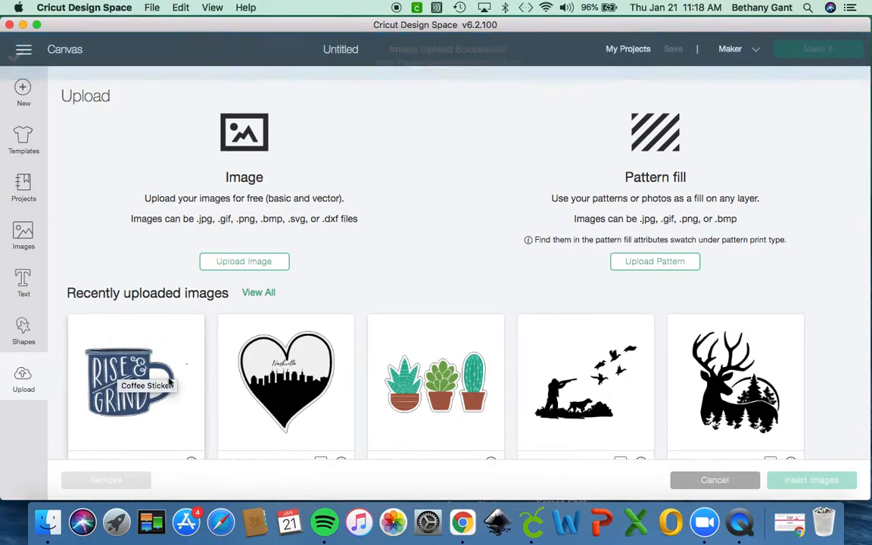
- Browse the recently uploaded images and the full library filtered to uploaded images
scroll(413, 357, "down", 5)
scroll(404, 356, "up", 3)
scroll(403, 346, "down", 4)
scroll(287, 306, "up", 7)
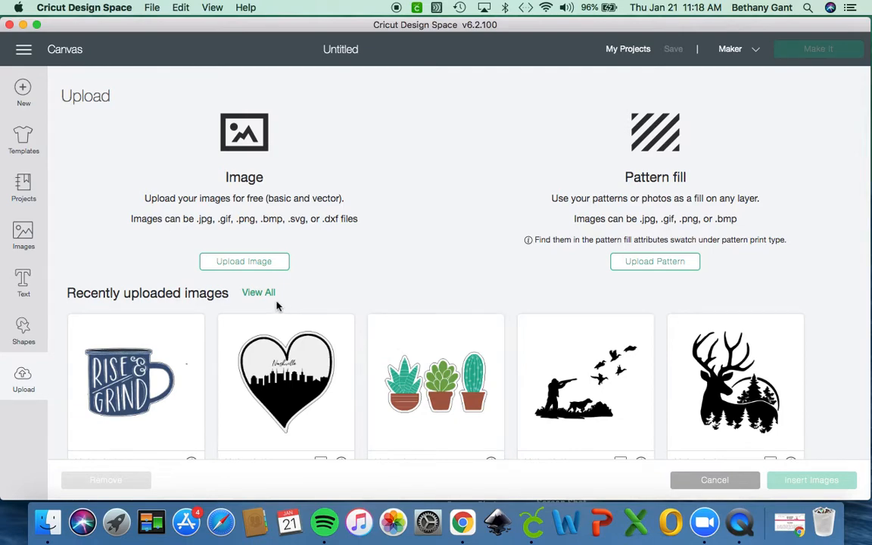
scroll(278, 306, "down", 10)
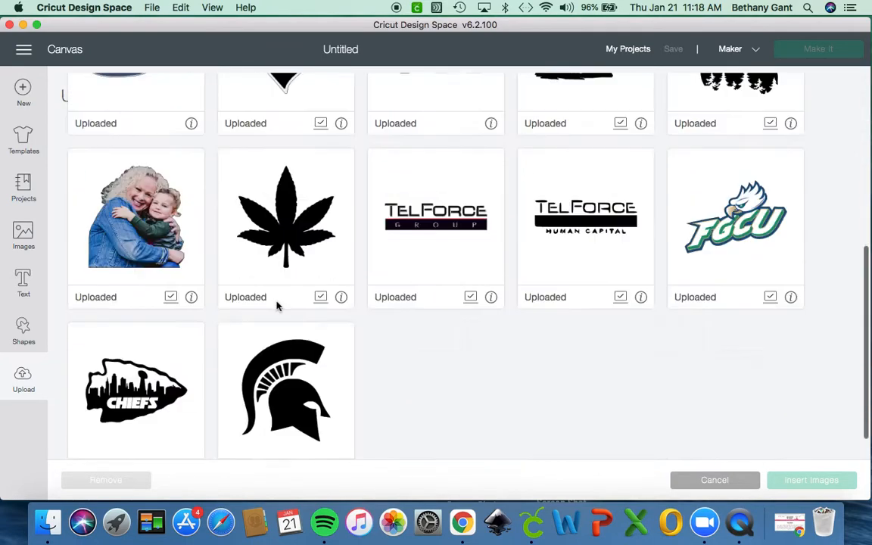
scroll(276, 306, "up", 10)
left_click(260, 294)
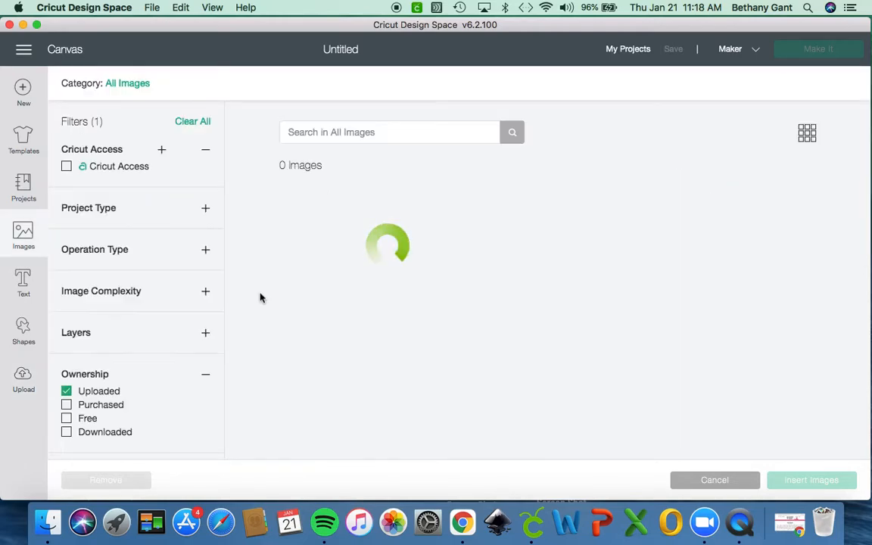
scroll(542, 288, "down", 1)
scroll(542, 287, "down", 15)
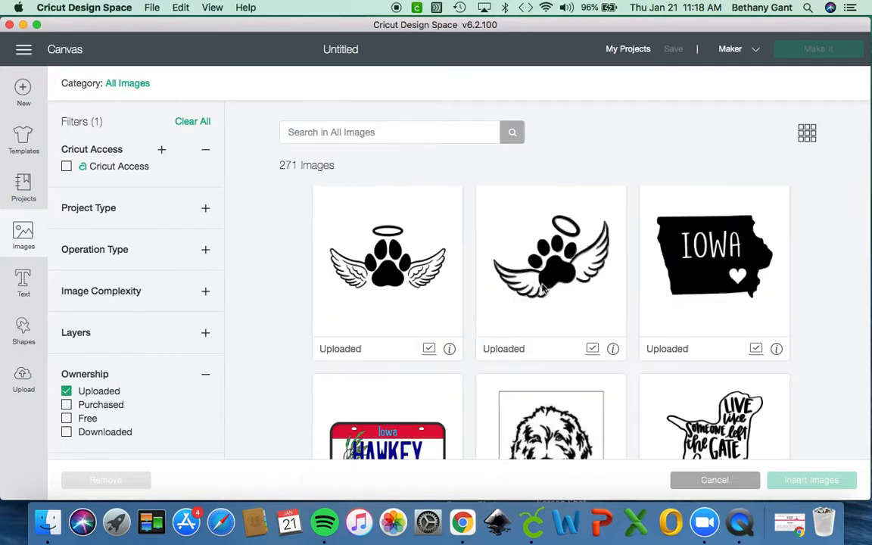
scroll(542, 287, "down", 15)
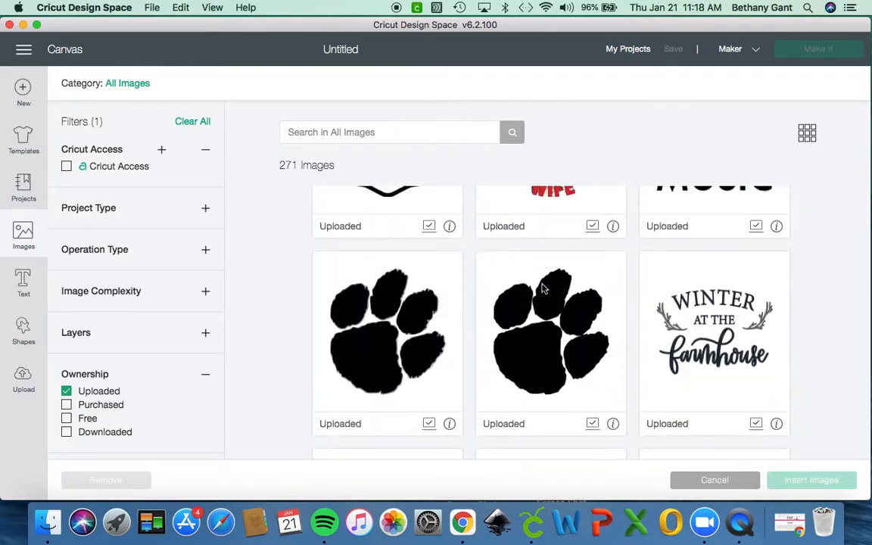
scroll(542, 287, "down", 15)
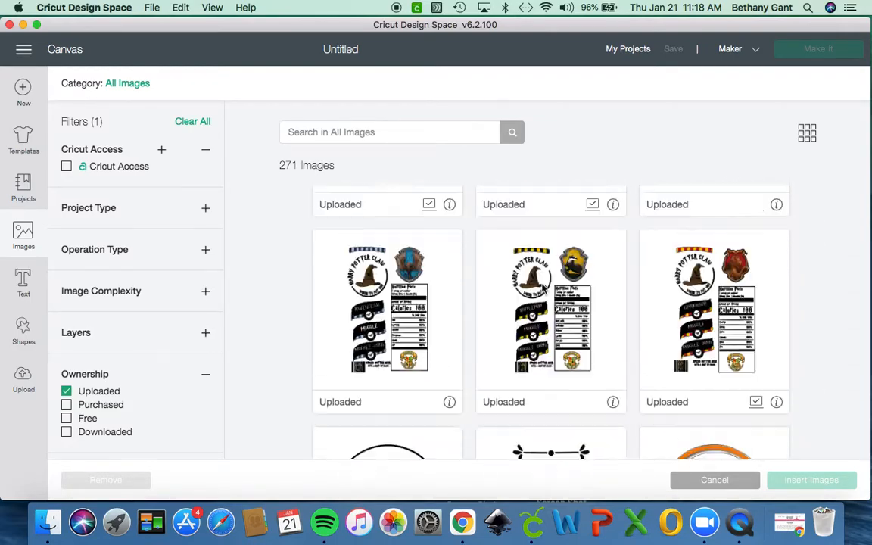
scroll(541, 306, "down", 15)
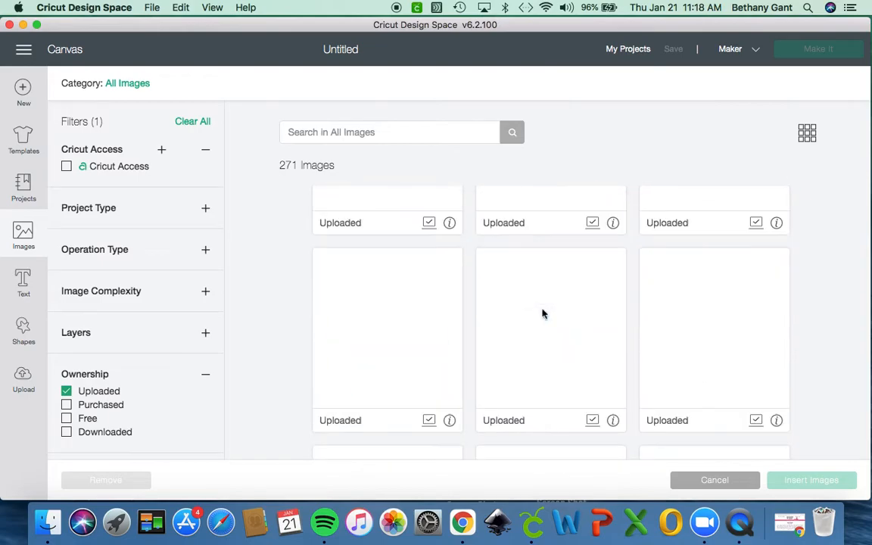
scroll(542, 312, "down", 5)
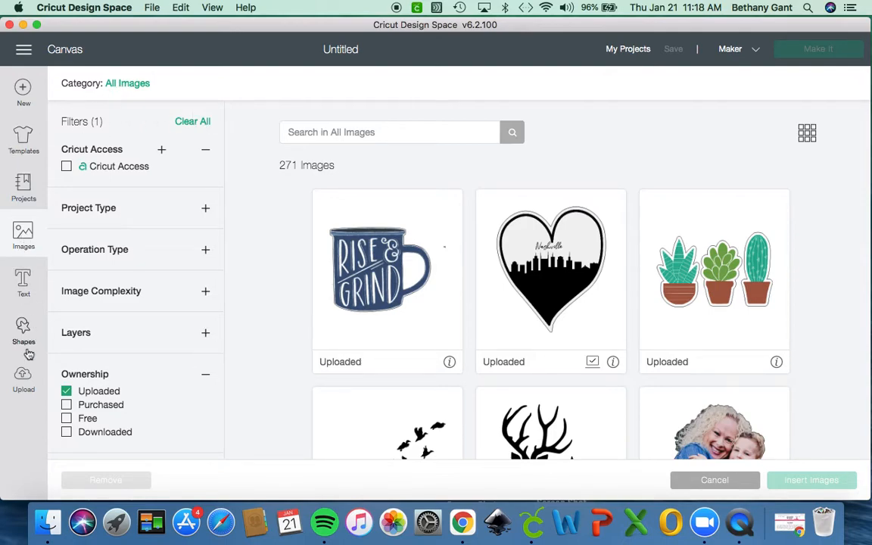
- Insert the coffee mug, Nashville heart and succulent images from the recent uploads onto the canvas together
left_click(22, 221)
left_click(23, 375)
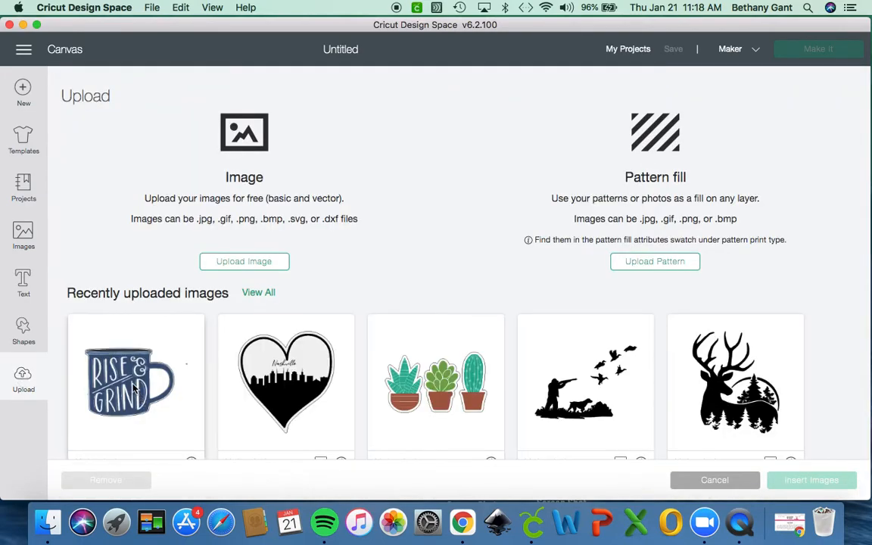
left_click(131, 367)
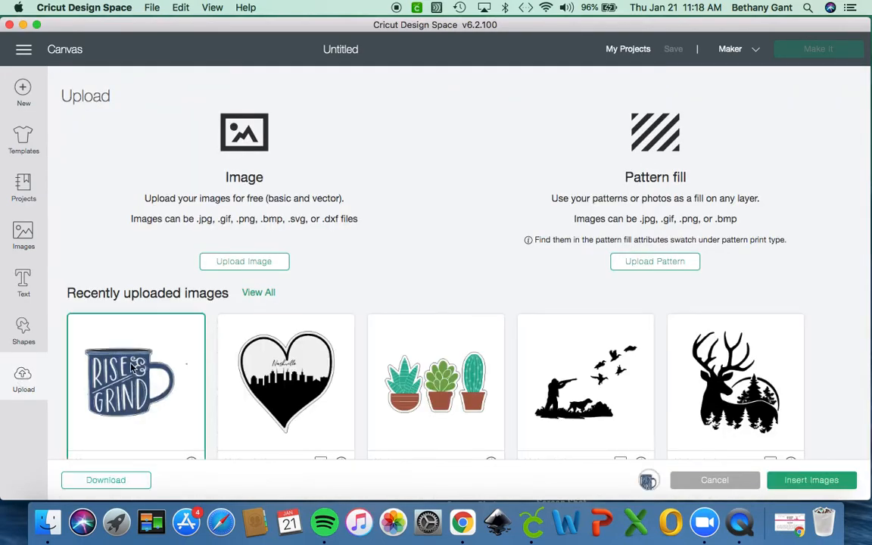
left_click(299, 364)
left_click(378, 350)
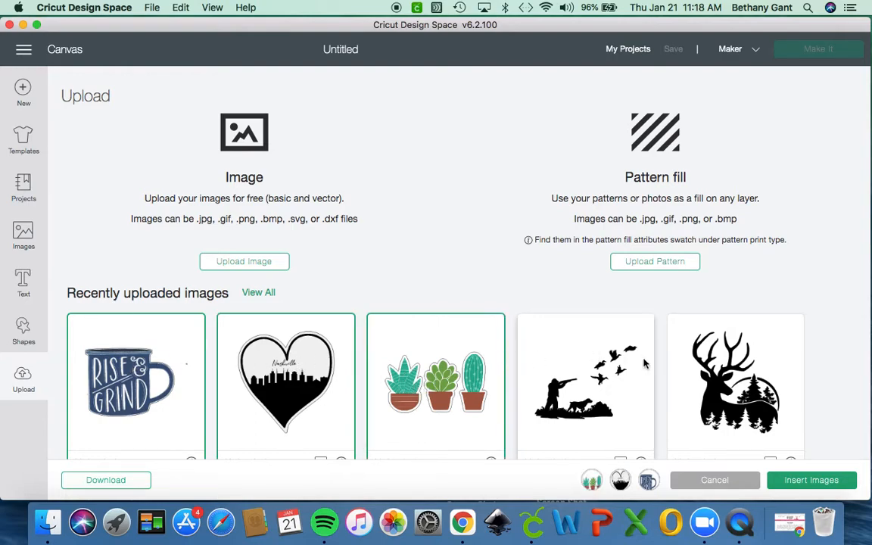
left_click(807, 480)
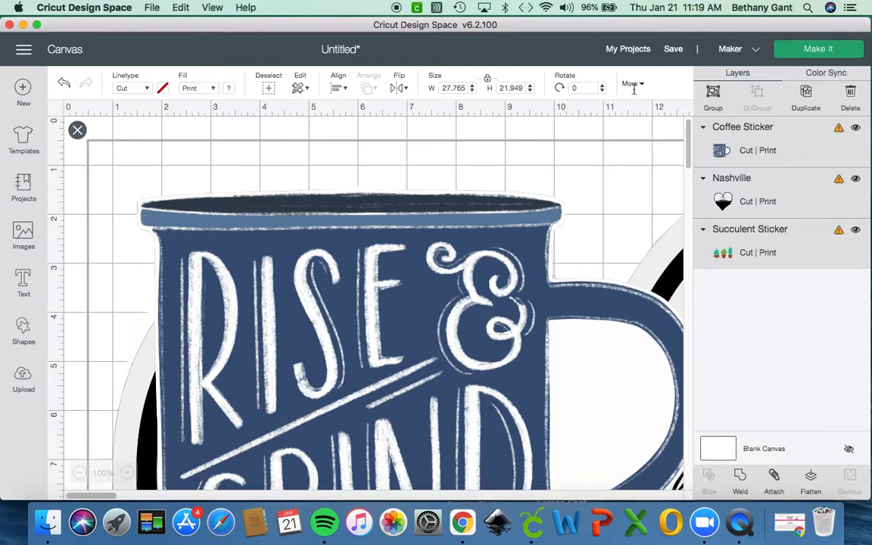
- Set the combined width of the three selected images to 3 inches and move them toward the middle of the canvas
double_click(449, 87)
type("3")
key("Tab")
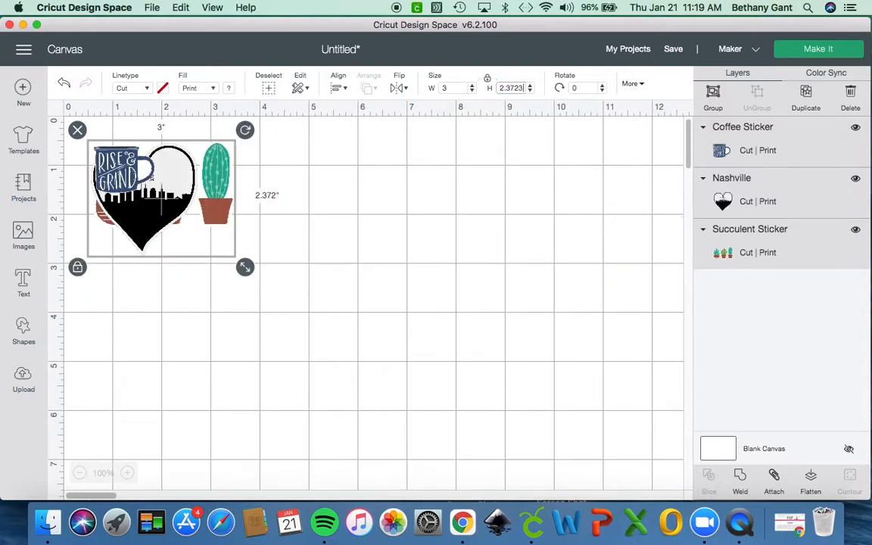
left_click_drag(126, 154, 346, 174)
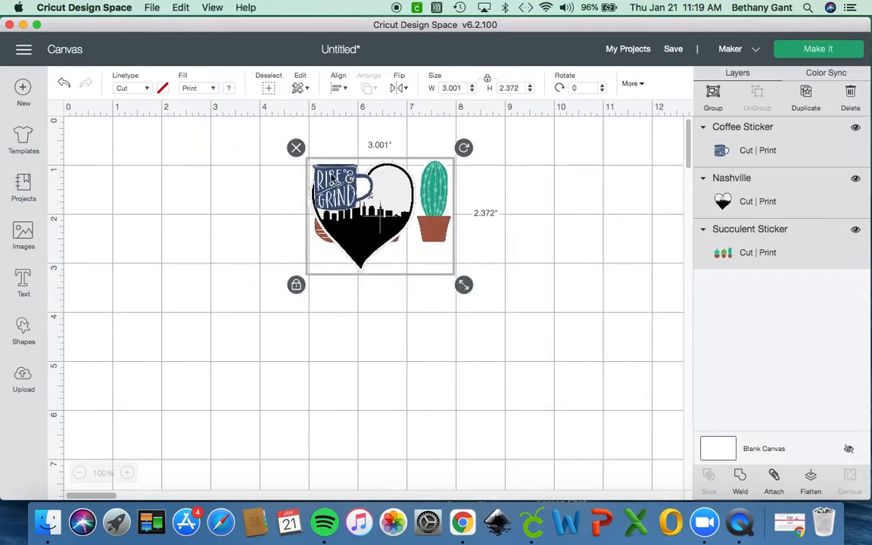
- Move the Coffee Sticker mug away from the other images to the canvas's upper-left area and set its width to 3 inches
left_click(793, 144)
left_click_drag(340, 193, 127, 180)
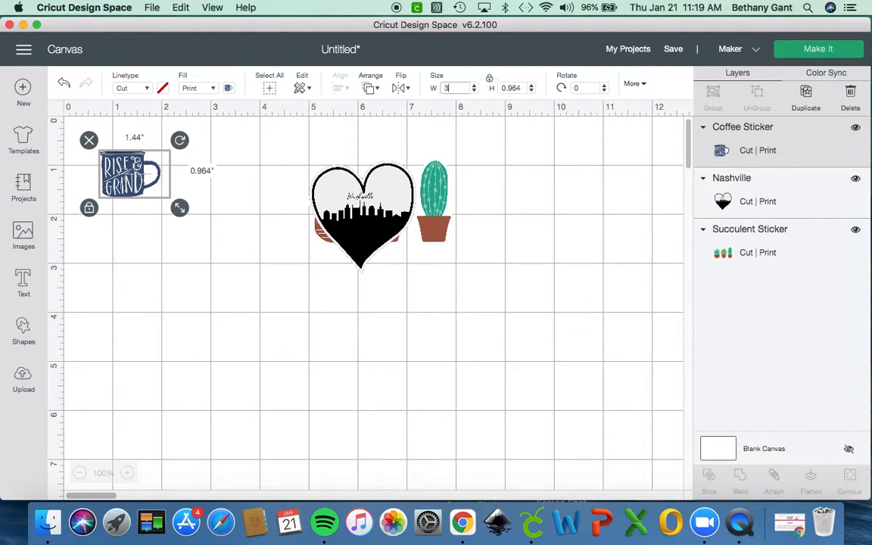
type("3")
key("Tab")
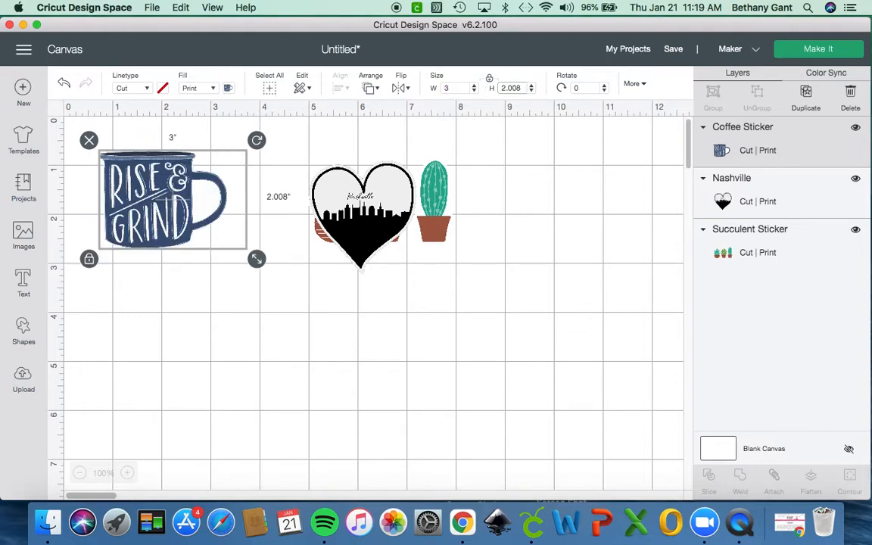
- Move the Nashville heart off the succulents to below the mug, and shift the succulents slightly to the right
left_click(379, 212)
left_click_drag(379, 212, 271, 335)
mouse_move(406, 210)
left_mouse_down()
mouse_move(423, 173)
mouse_move(418, 208)
left_mouse_up()
- Set the Nashville heart's width to 3 inches and reposition it farther left beneath the mug
left_click(293, 322)
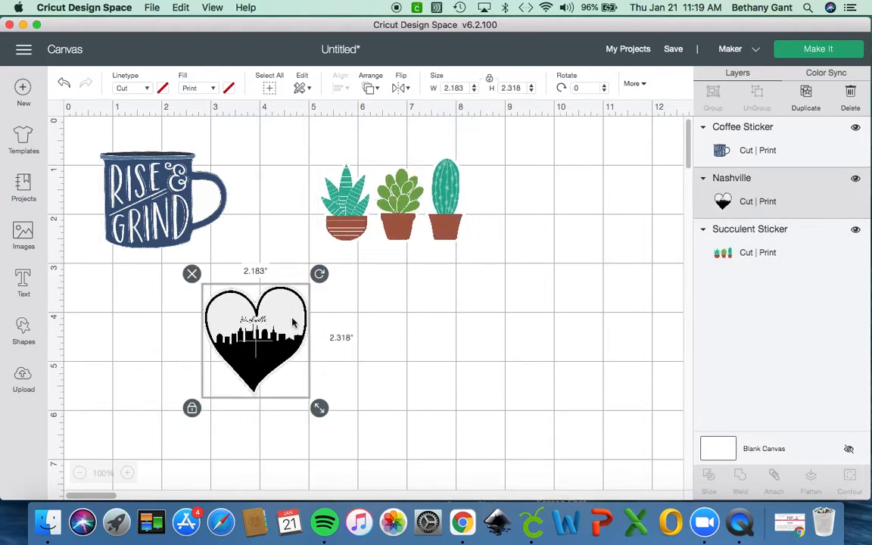
left_click(451, 88)
type("3")
key("Tab")
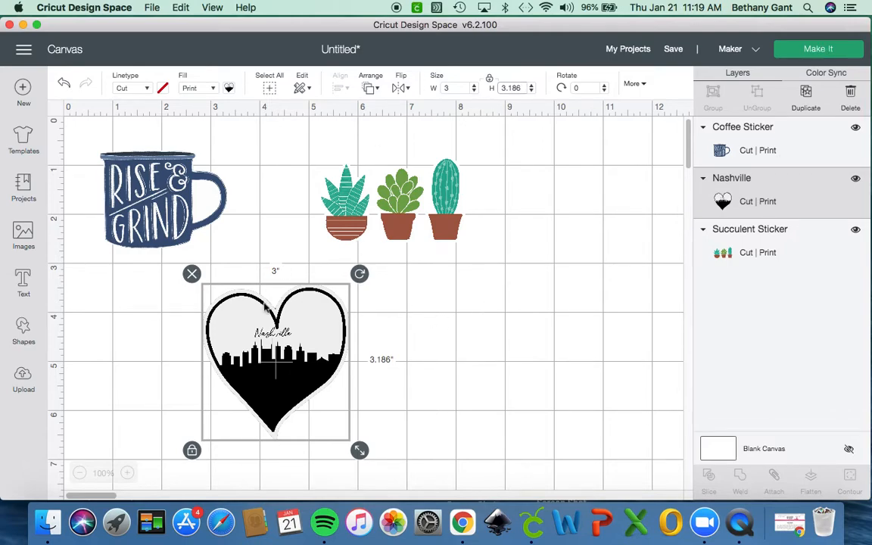
left_click_drag(265, 307, 156, 325)
- Upload 17yougotthis.png from the 17yougotthis (2) folder in Downloads and set its image type to Complex
left_click(24, 378)
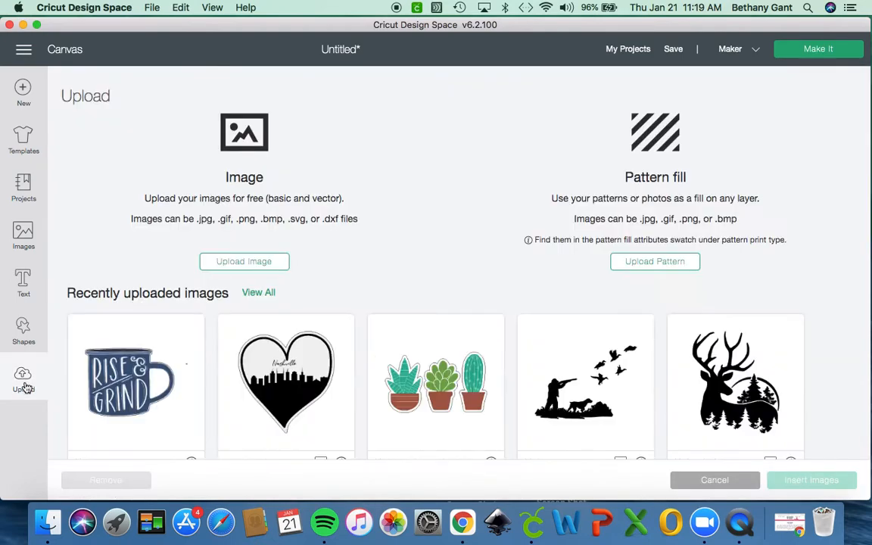
left_click(259, 262)
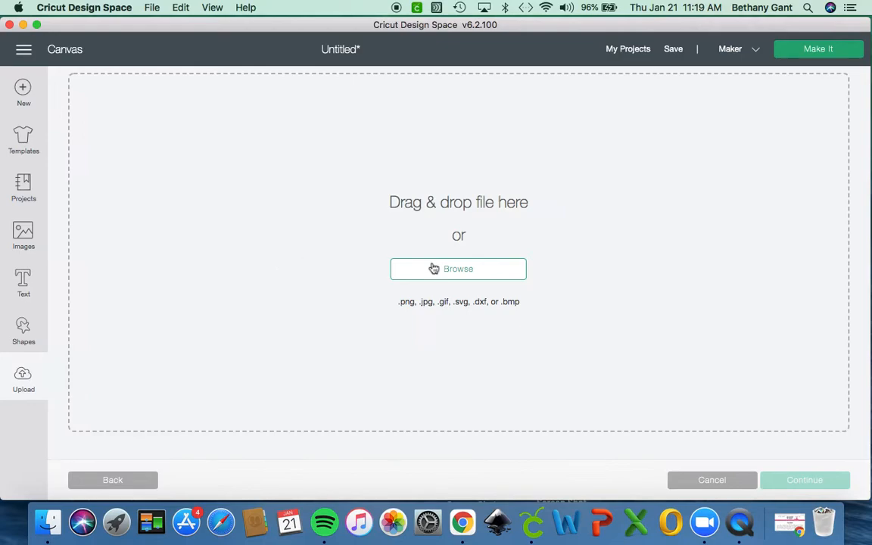
left_click(466, 280)
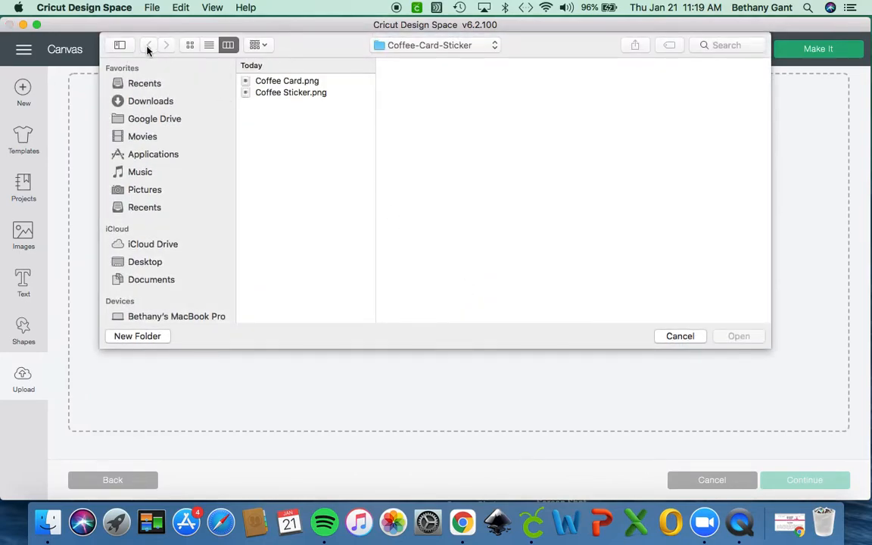
left_click(146, 102)
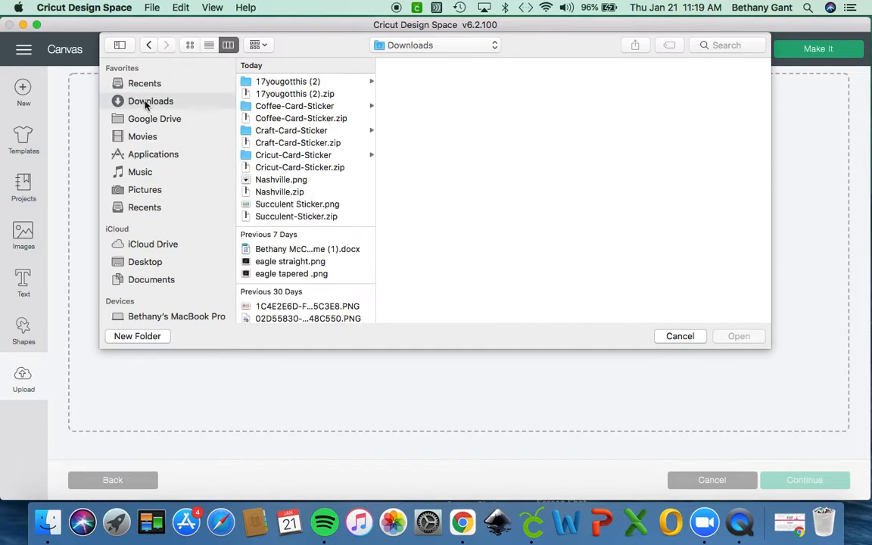
left_click(291, 82)
left_click(430, 80)
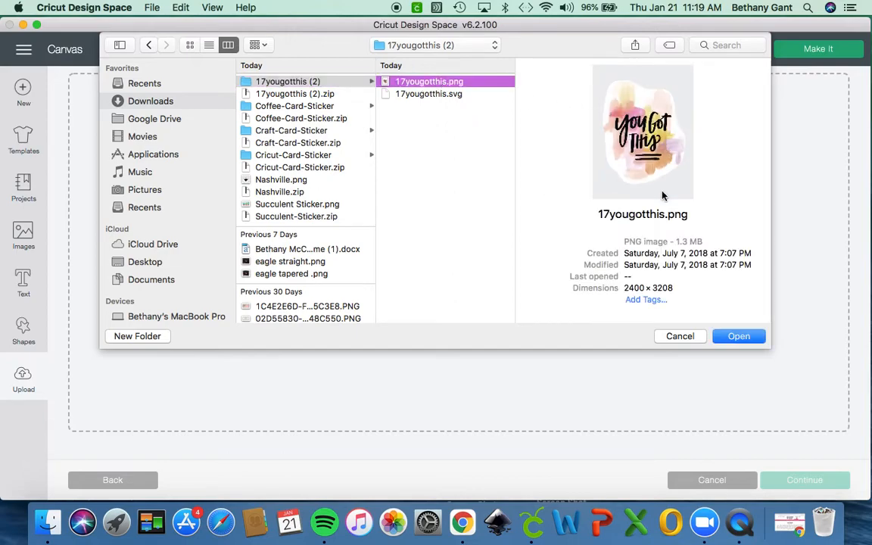
left_click(738, 336)
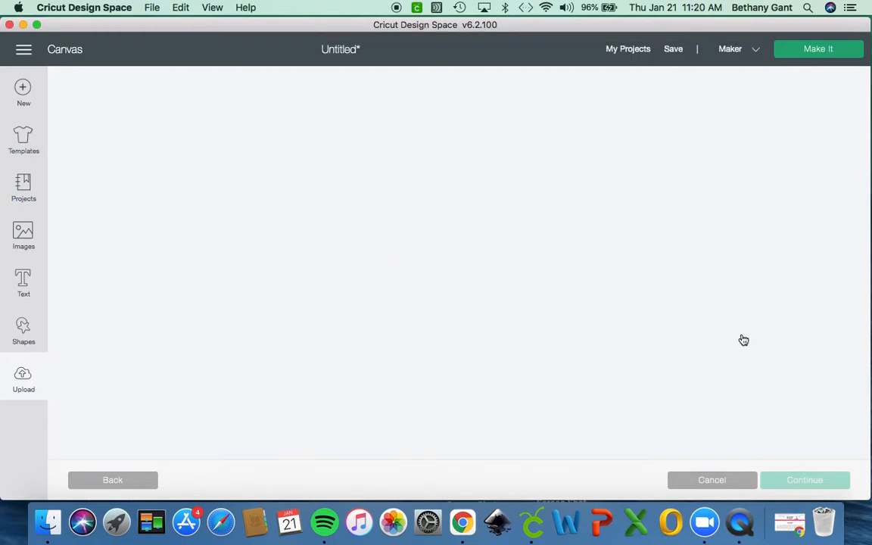
left_click(594, 399)
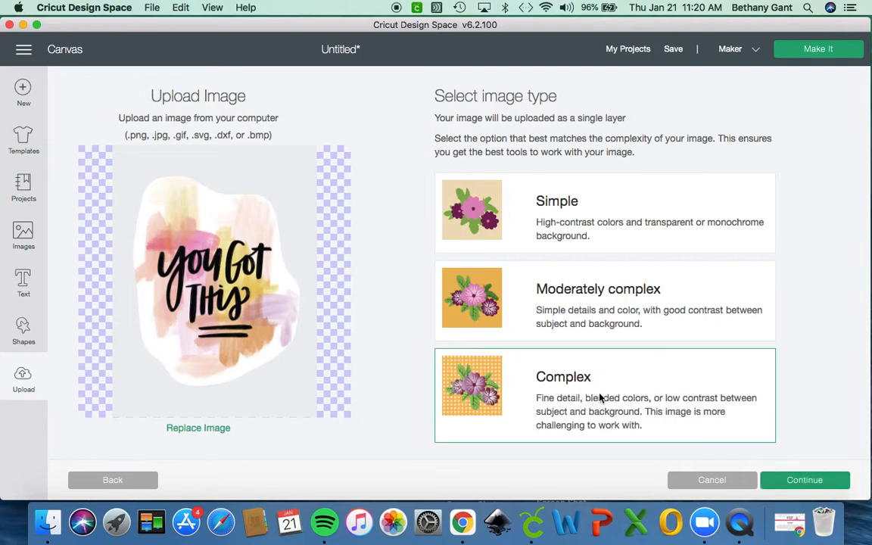
left_click(804, 482)
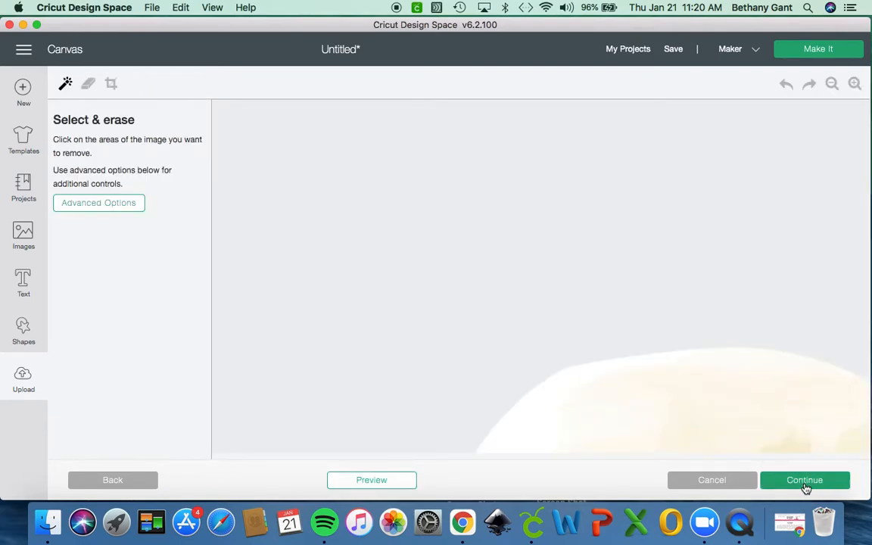
- Erase the gray background around the You Got This design and check the whole image's edges
left_click(831, 84)
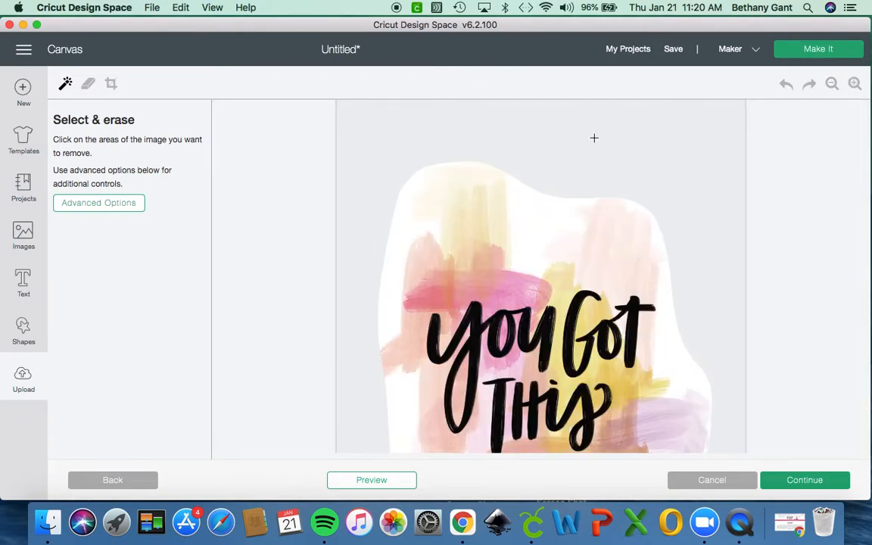
scroll(627, 137, "down", 5)
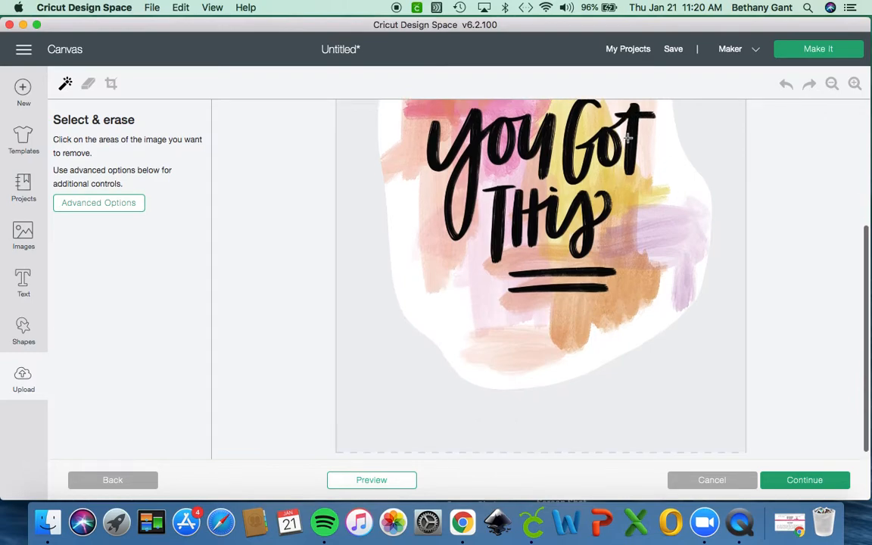
scroll(627, 138, "up", 5)
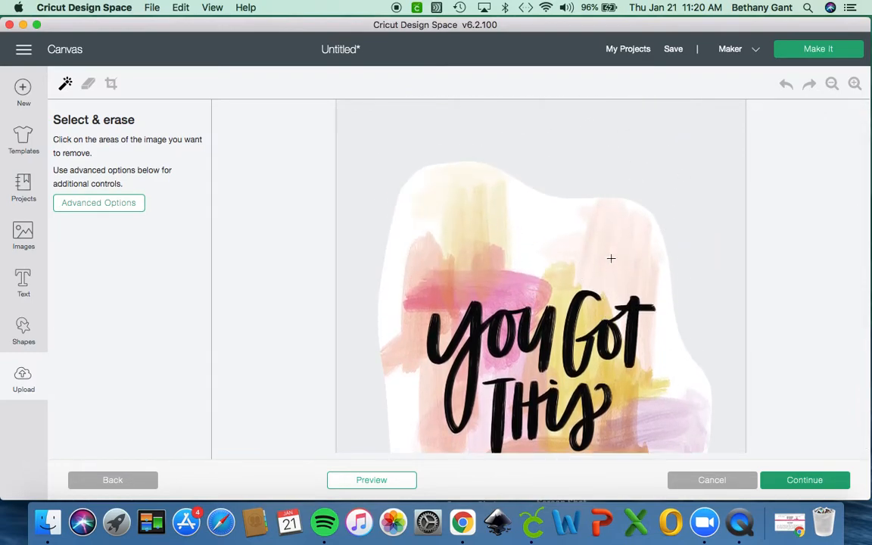
left_click(656, 151)
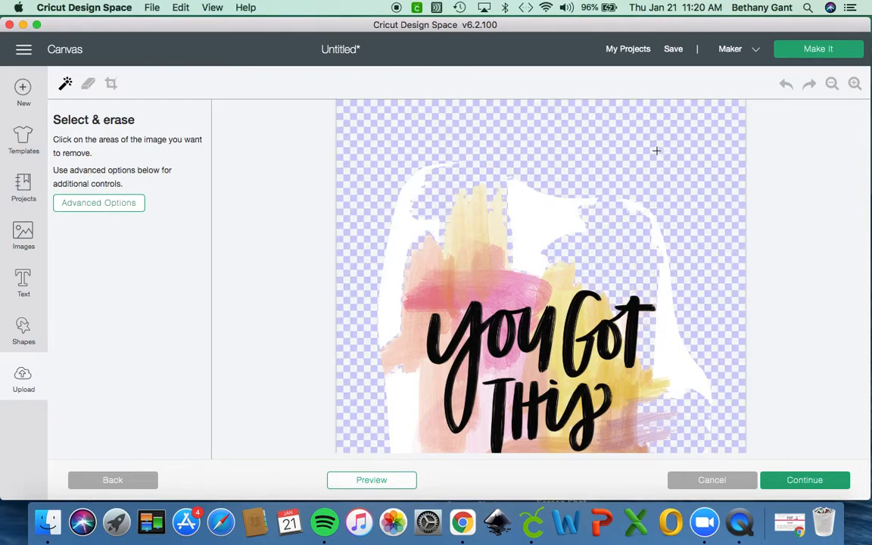
scroll(656, 150, "down", 5)
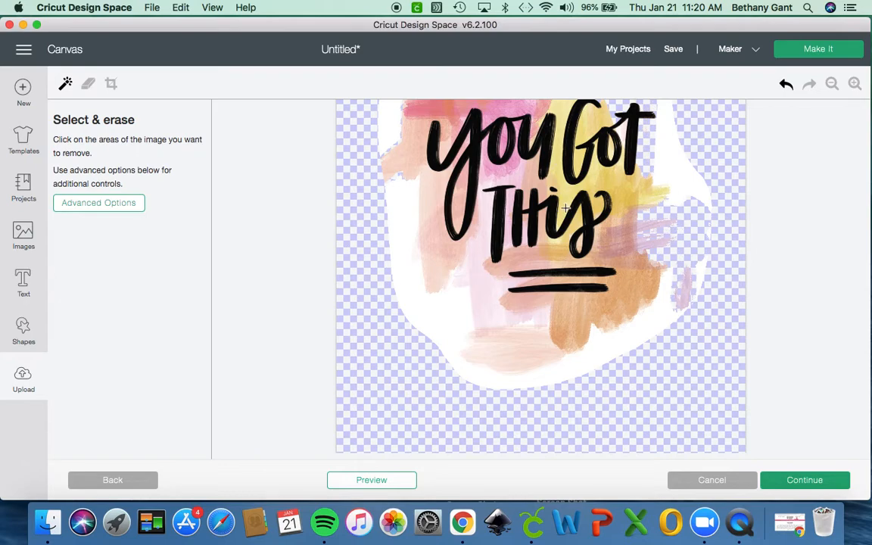
scroll(565, 207, "up", 5)
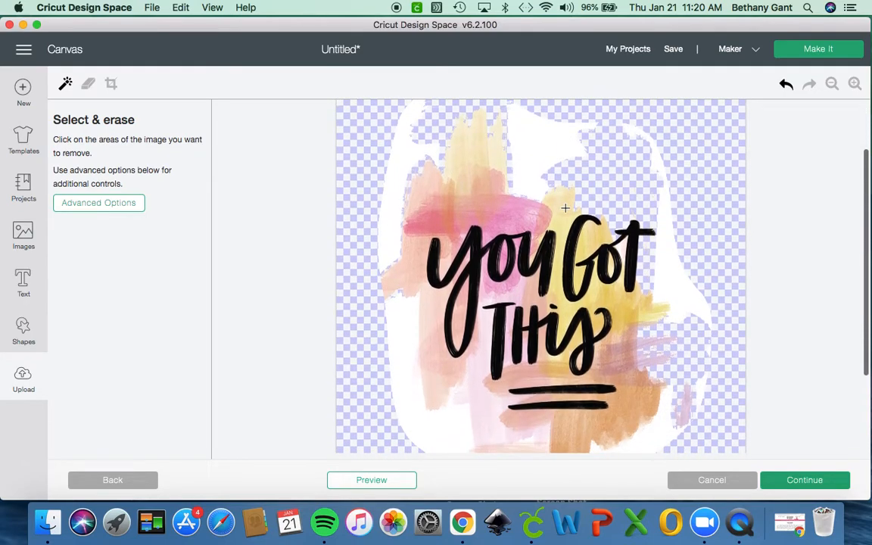
scroll(565, 207, "up", 3)
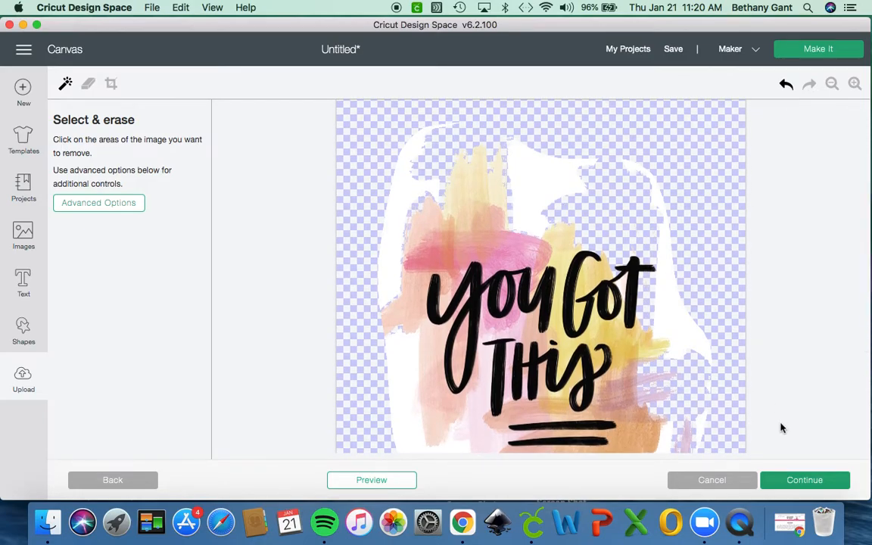
- Save the You Got This design as a Print Then Cut image and insert it on the canvas
left_click(794, 482)
left_click(292, 383)
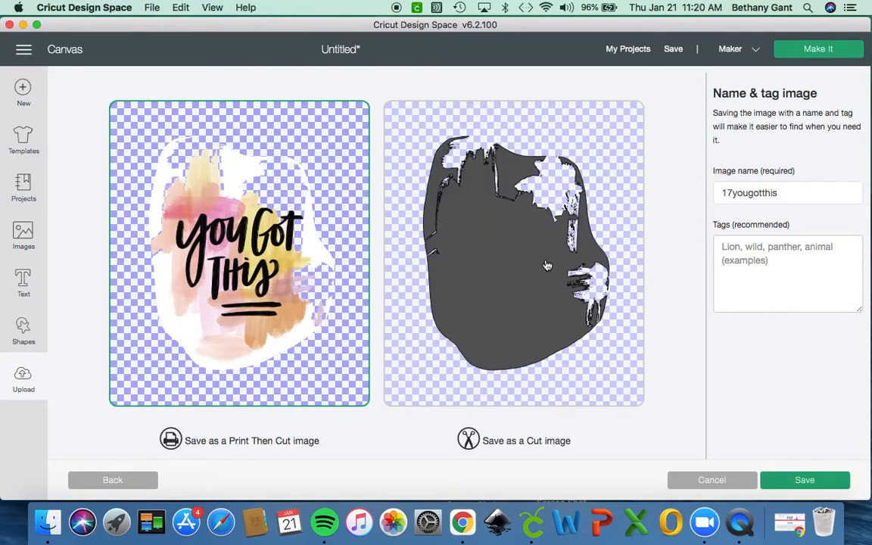
left_click(812, 483)
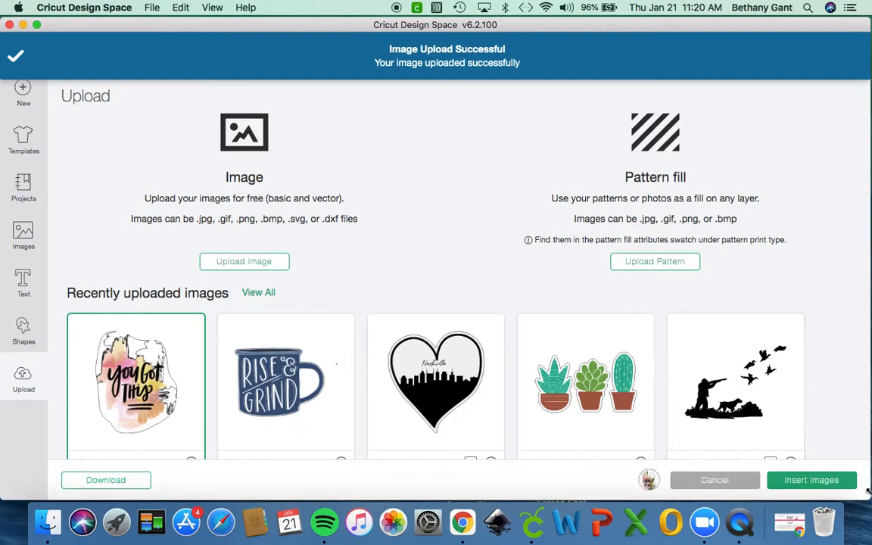
left_click(834, 487)
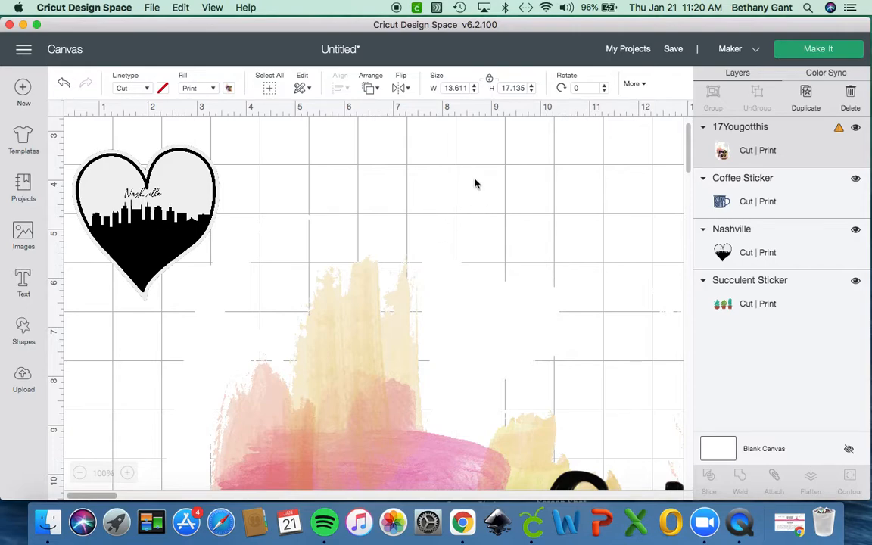
- Set the You Got This design's width to 5 inches and move it below the succulents
double_click(455, 88)
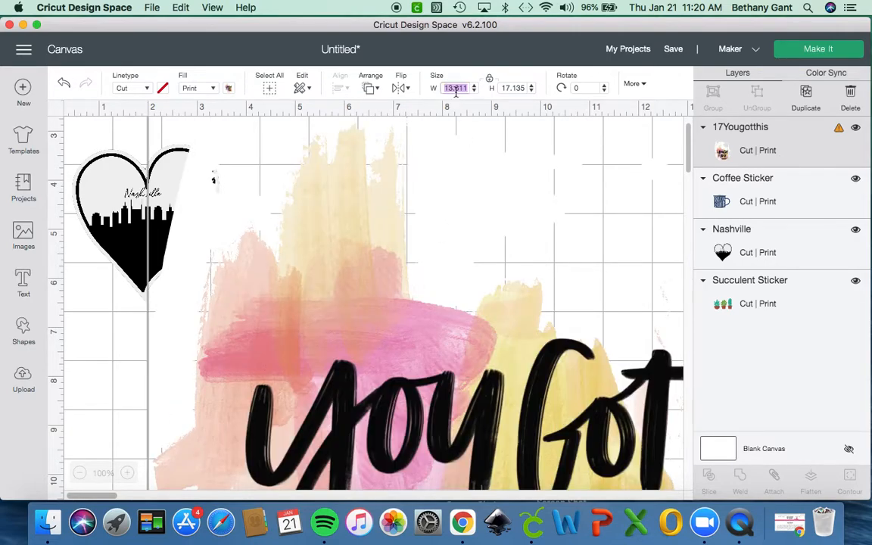
type("5")
key("Tab")
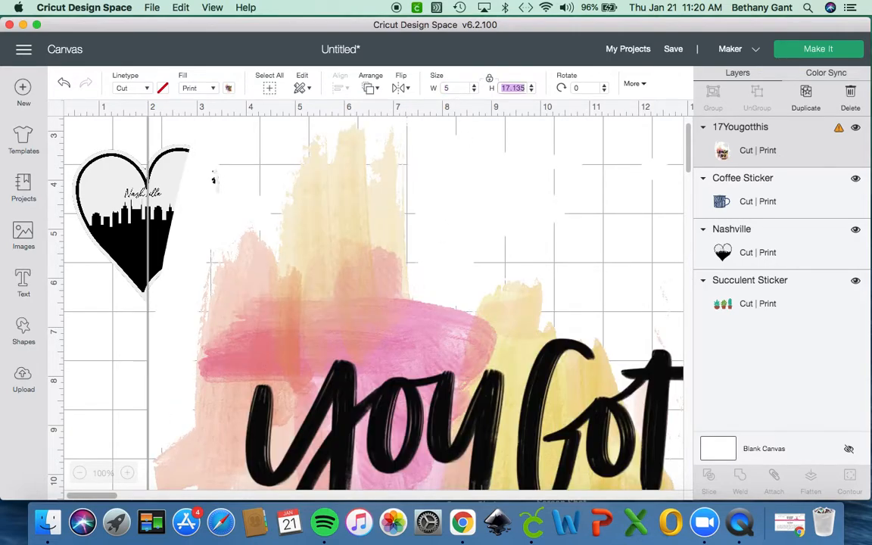
key("Tab")
left_click(409, 277)
left_click_drag(282, 242, 431, 277)
scroll(431, 277, "up", 5)
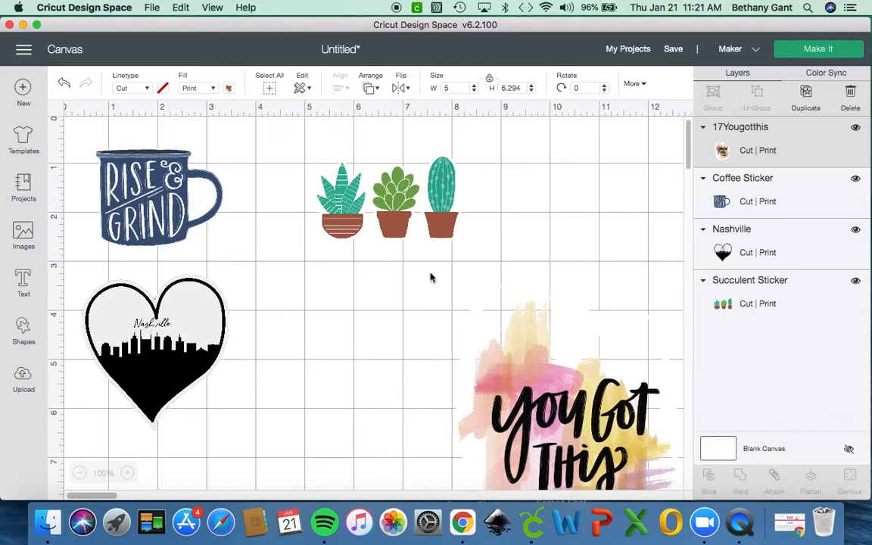
left_click(365, 214)
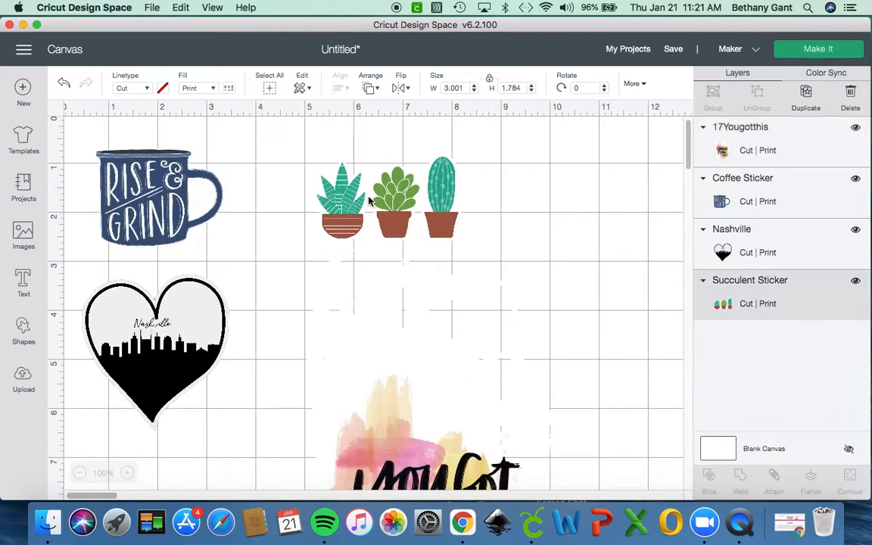
- Hide the Coffee Sticker, Nashville and Succulent Sticker layers
left_click(856, 179)
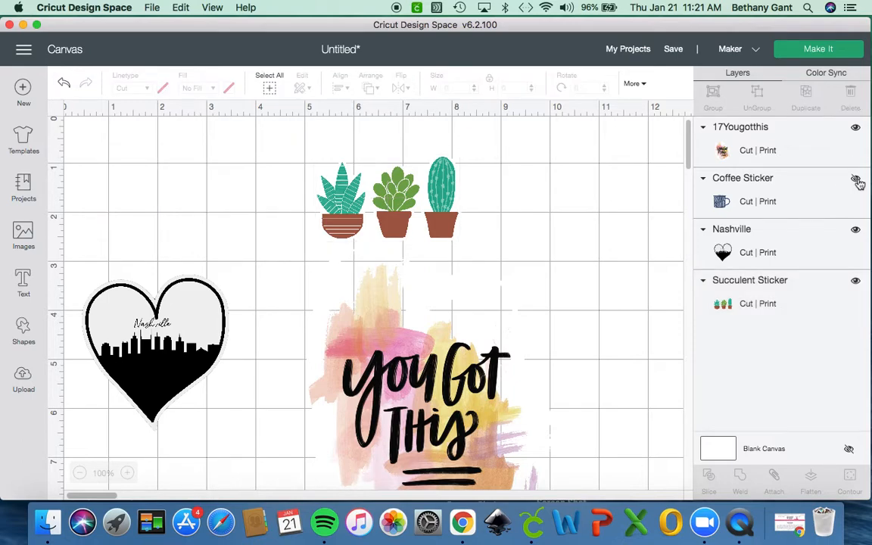
left_click(855, 231)
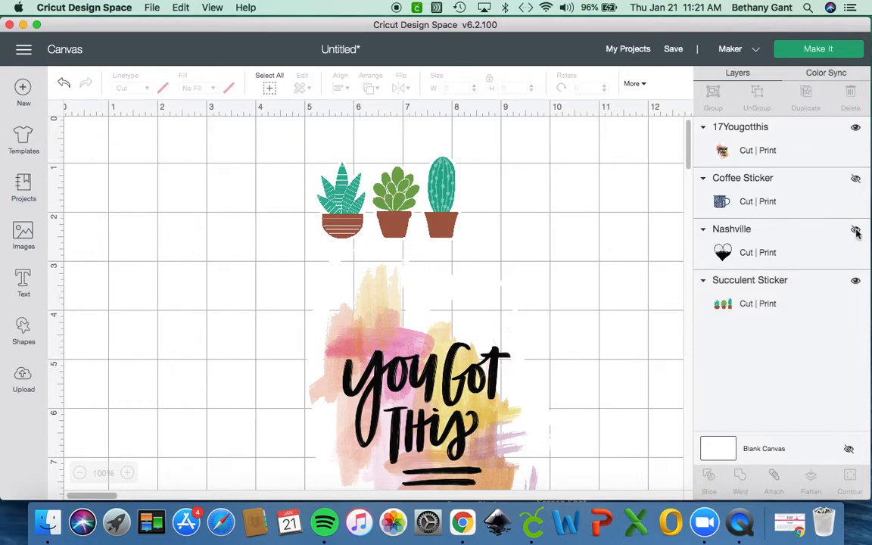
left_click(856, 282)
left_click(855, 283)
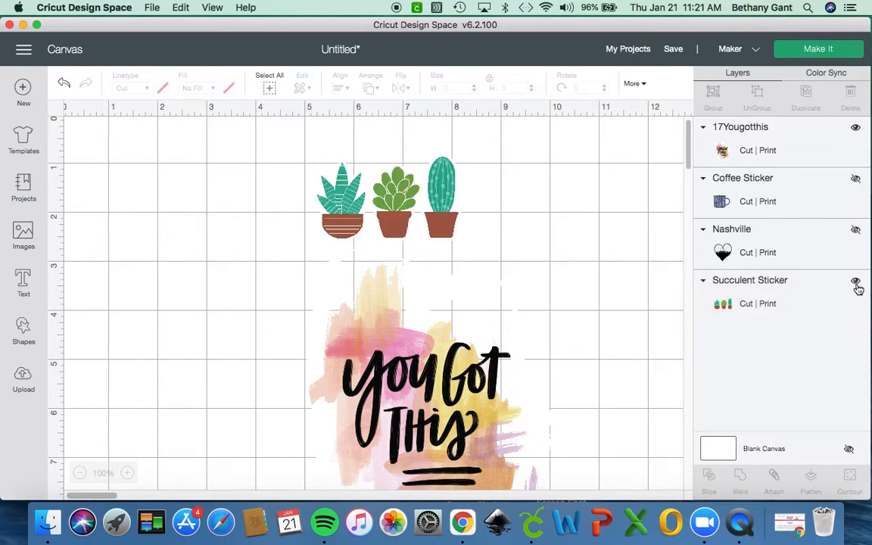
left_click(855, 231)
left_click(855, 231)
left_click(856, 282)
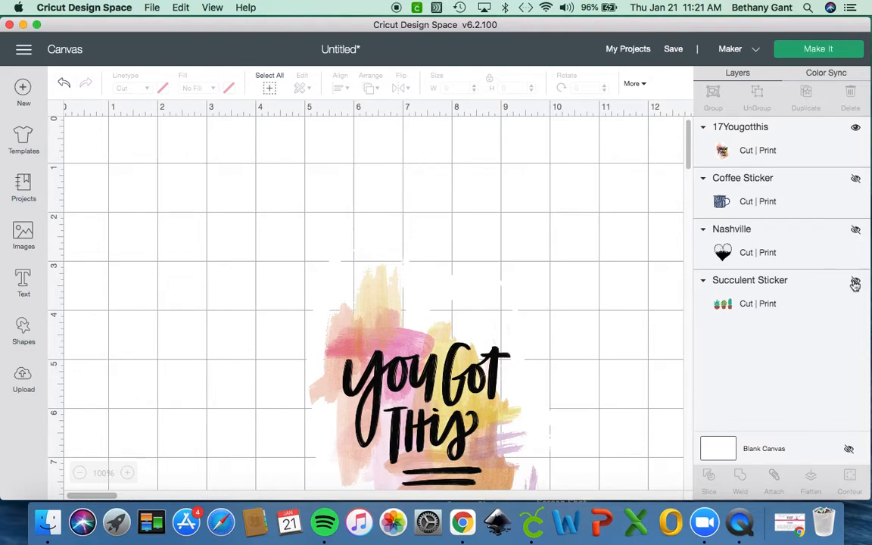
- Move the You Got This design to the canvas's upper-left area
left_click(394, 365)
left_click_drag(394, 366, 229, 241)
left_click(282, 346)
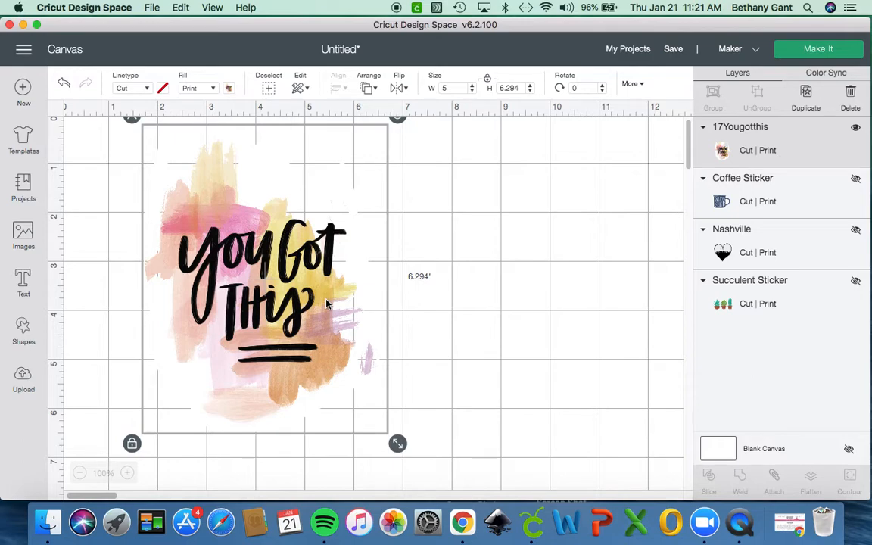
- Add a circle beside the You Got This design, unlock its proportions and stretch it into an oval about 5 by 7 inches
left_click(24, 329)
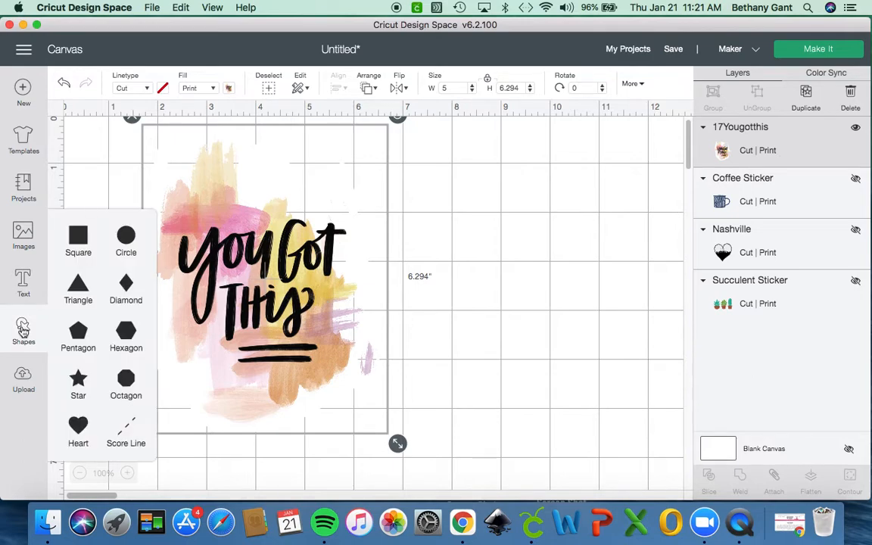
left_click(126, 239)
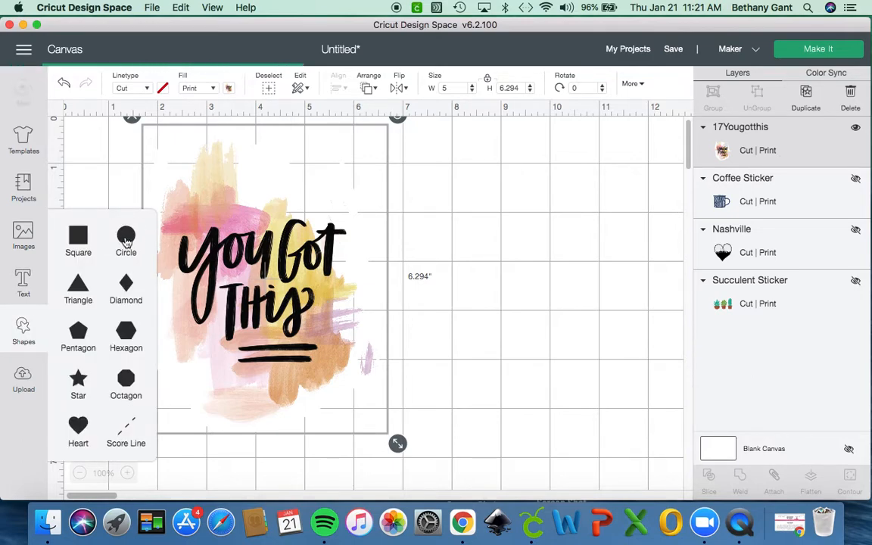
left_click_drag(199, 242, 495, 244)
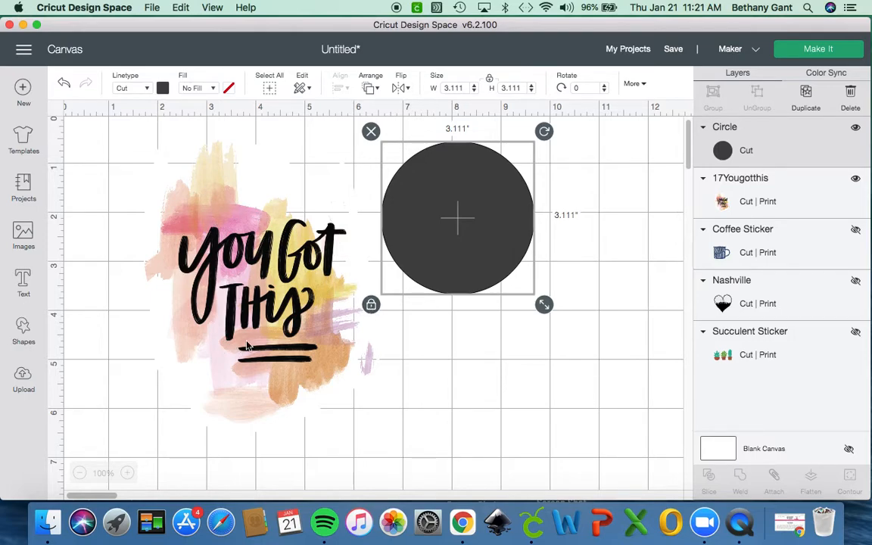
left_click(370, 304)
left_click_drag(544, 304, 634, 490)
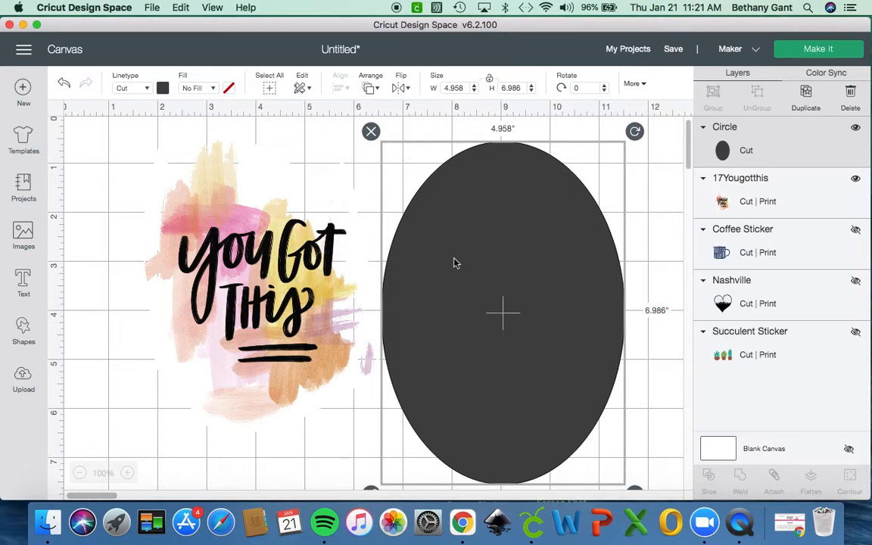
- Send the oval to the back, place the You Got This design over it, and select the oval
left_click(373, 88)
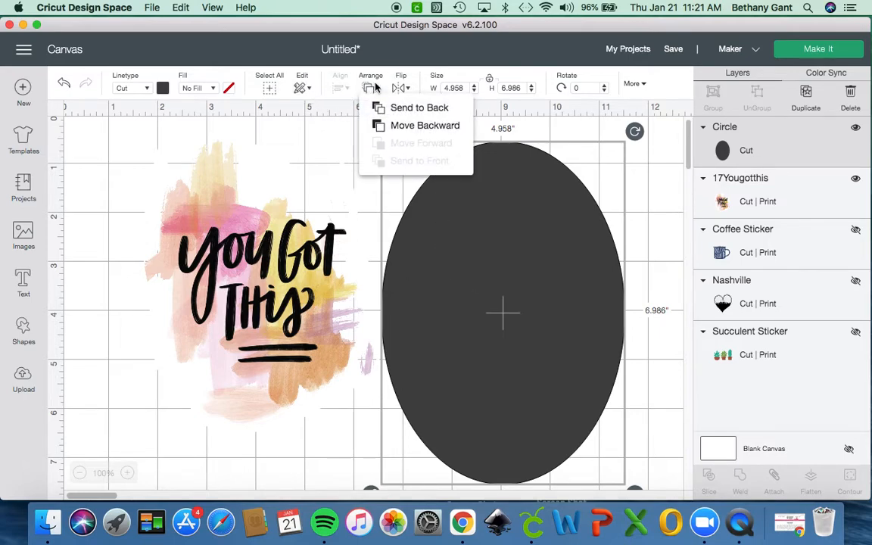
left_click(400, 111)
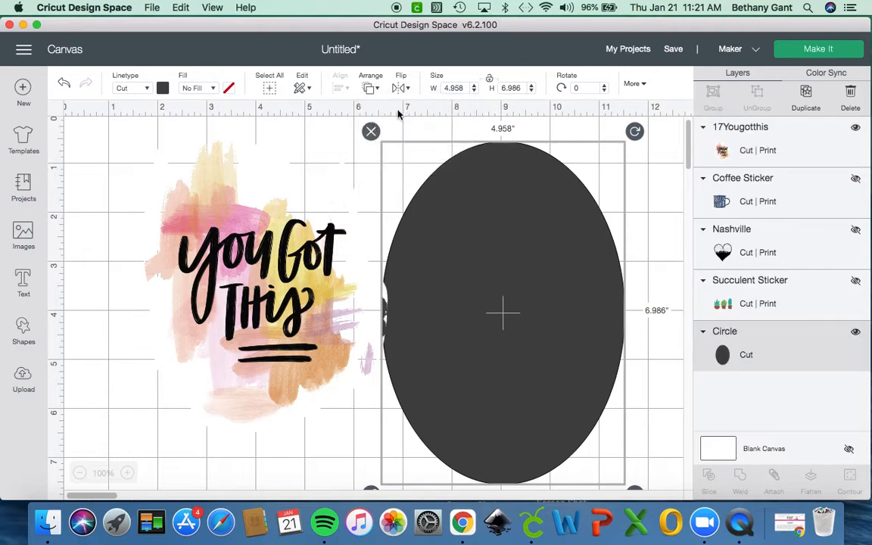
left_click_drag(264, 275, 505, 301)
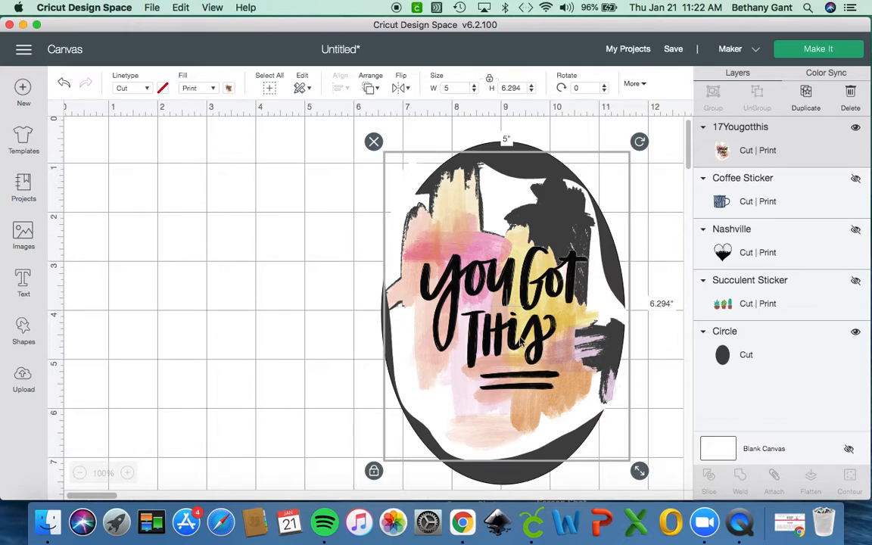
left_click(498, 474)
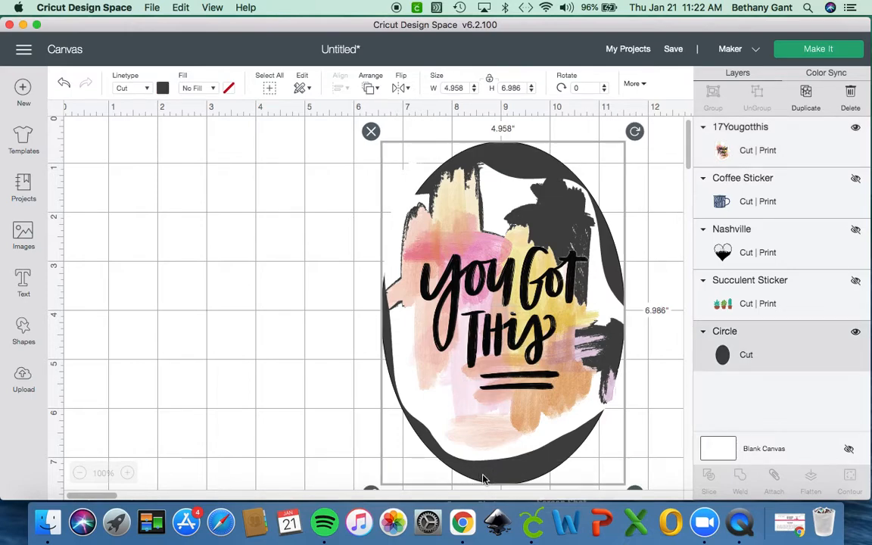
- Widen the oval behind the You Got This design to about 5.8 inches and reposition the design over it
scroll(558, 466, "down", 2)
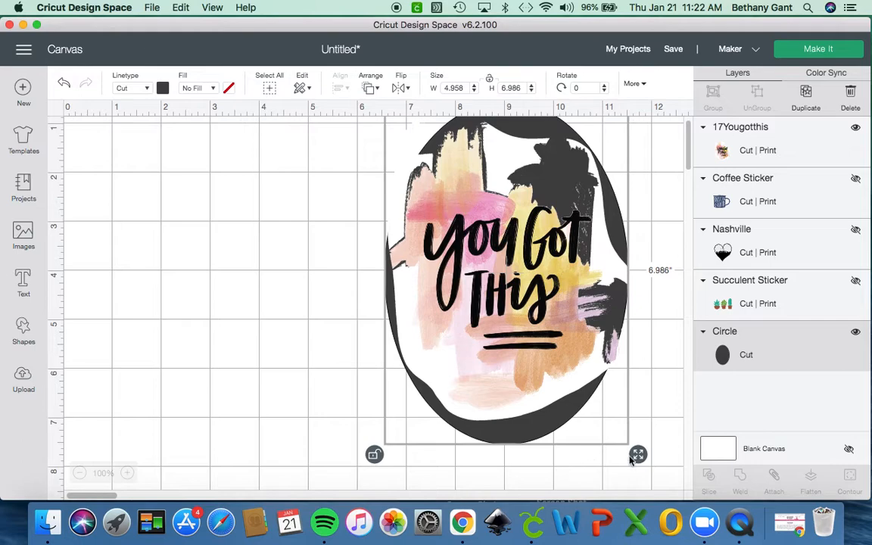
left_click_drag(638, 442, 676, 452)
left_click(482, 278)
left_click_drag(482, 277, 507, 286)
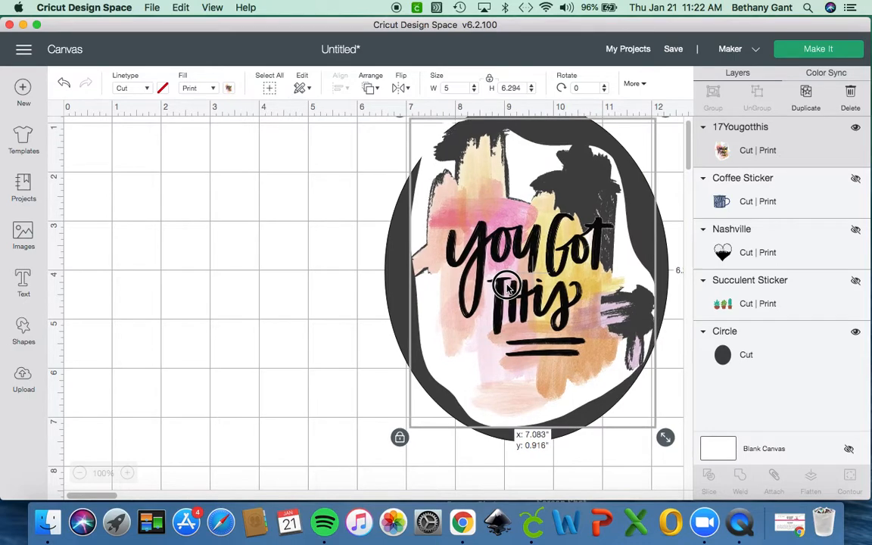
left_click_drag(507, 288, 507, 288)
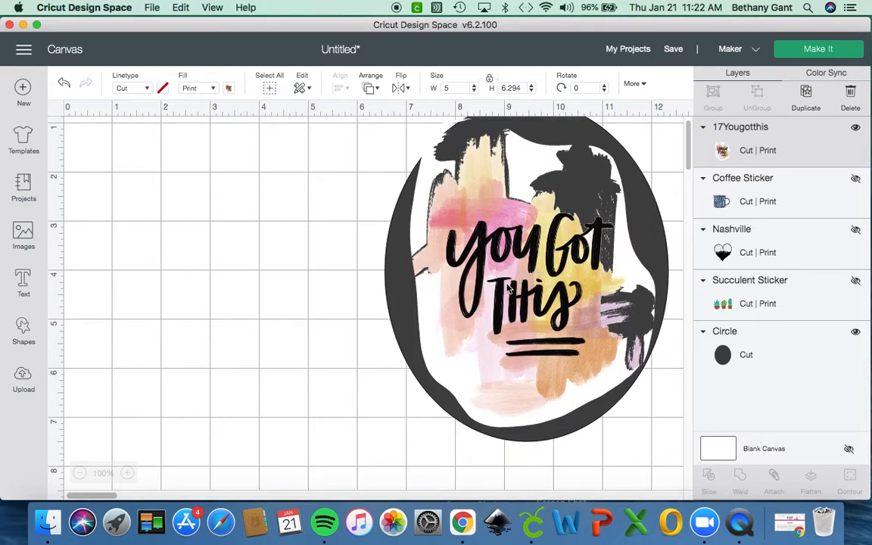
left_click(470, 373)
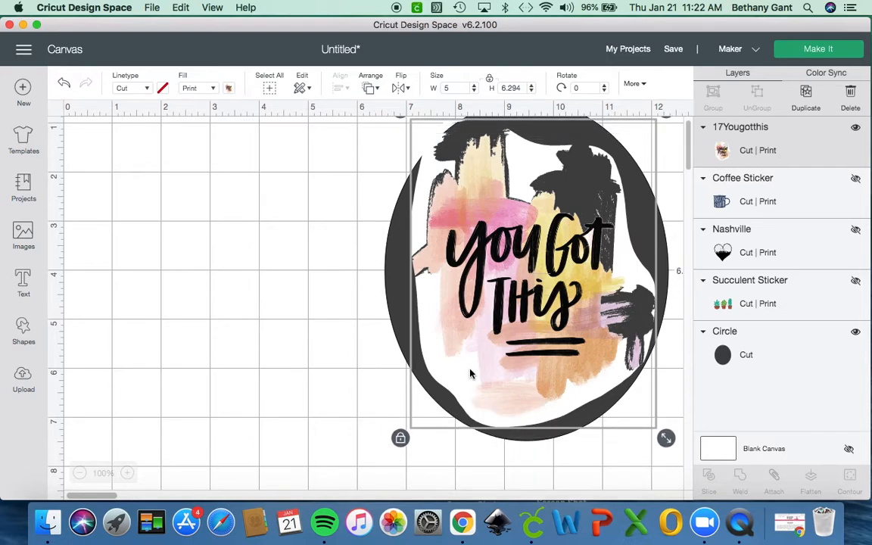
left_click(233, 318)
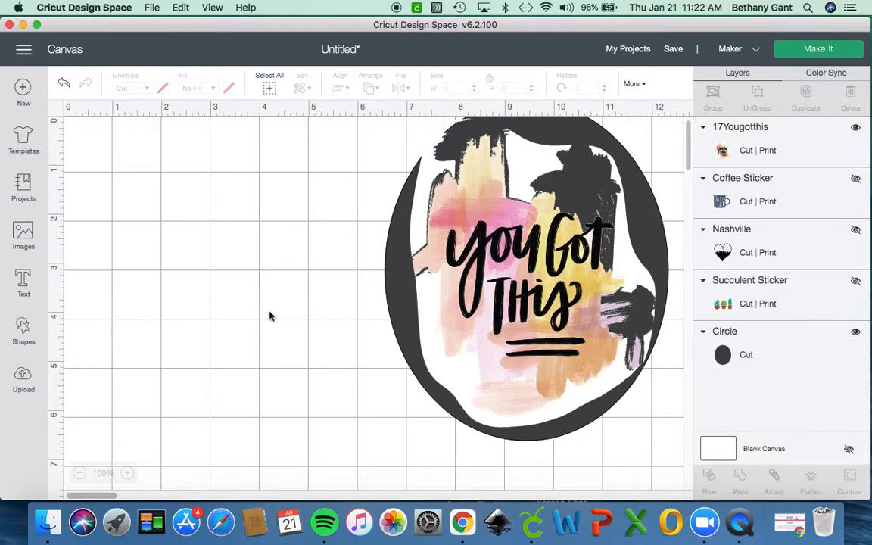
- Select the You Got This design with its oval, scale both to about 4.76 by 5.71 inches and move them to mid-canvas
left_click_drag(370, 150, 662, 436)
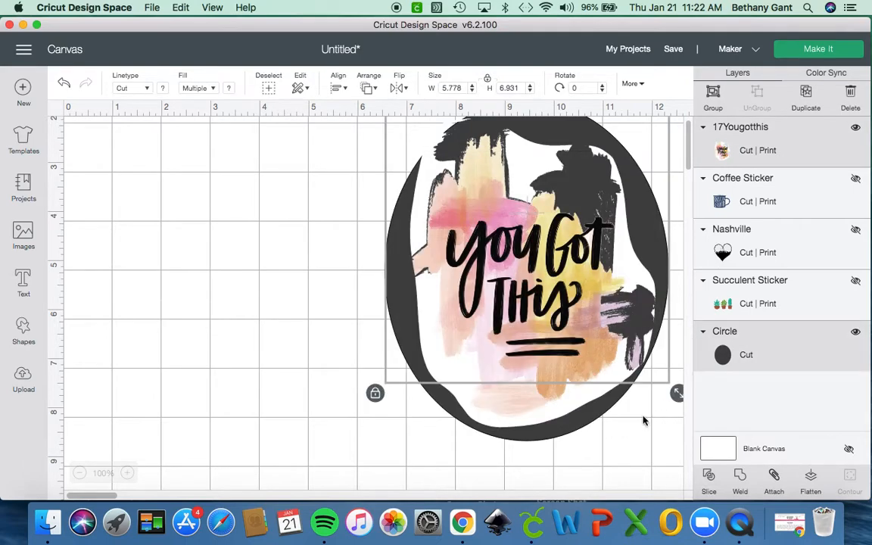
left_click(645, 471)
left_click_drag(593, 434, 325, 138)
left_click_drag(676, 393, 613, 343)
left_click_drag(467, 189, 333, 249)
key("ctrl+z")
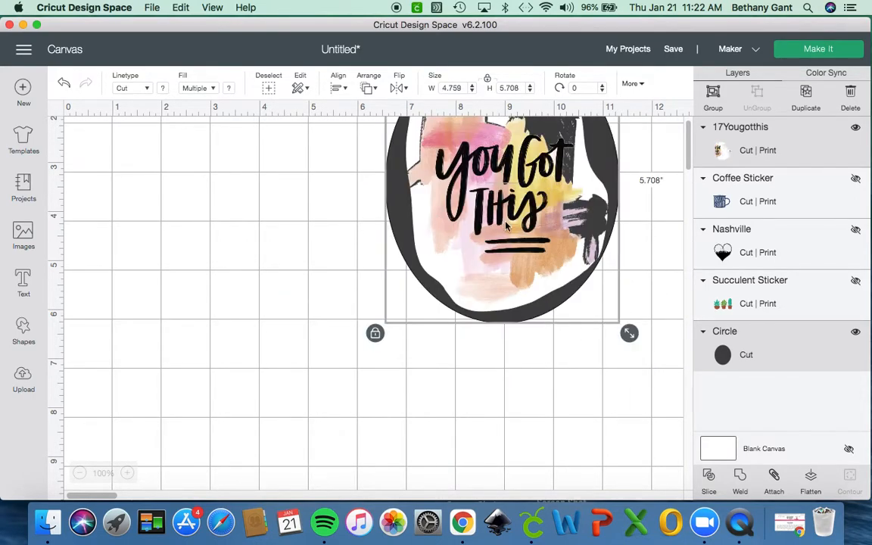
left_click_drag(499, 250, 380, 380)
left_click_drag(356, 192, 356, 290)
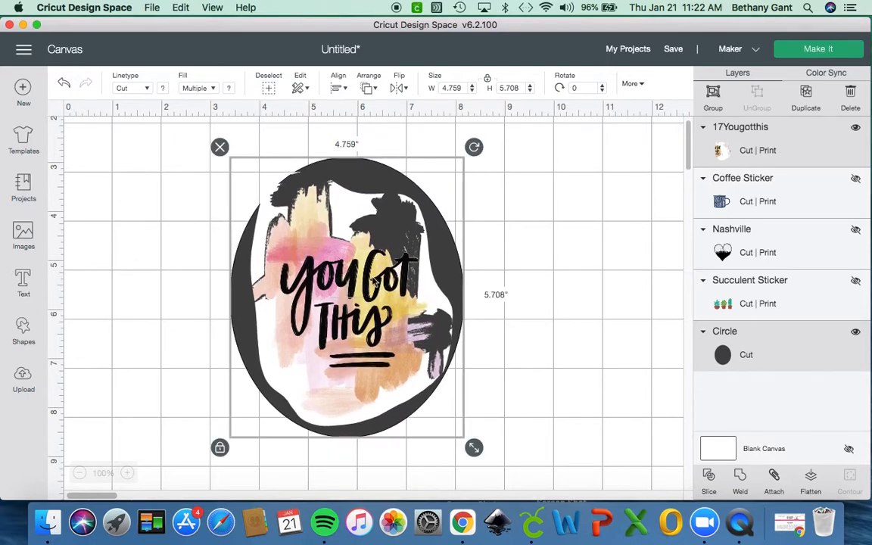
- Stretch the oval to about 5.27 by 5.65 inches and shift the You Got This design over its middle
left_click(784, 144)
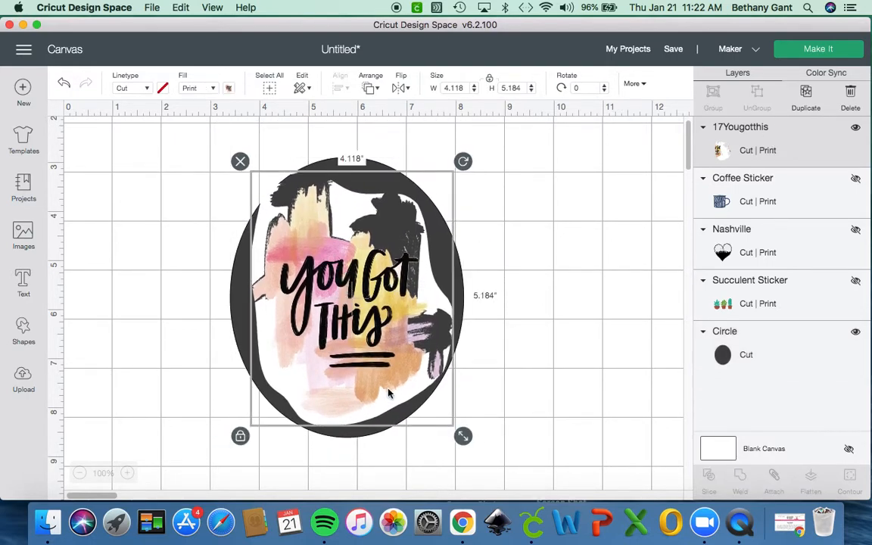
left_click(740, 361)
left_click_drag(475, 449, 500, 444)
left_click_drag(380, 330, 395, 333)
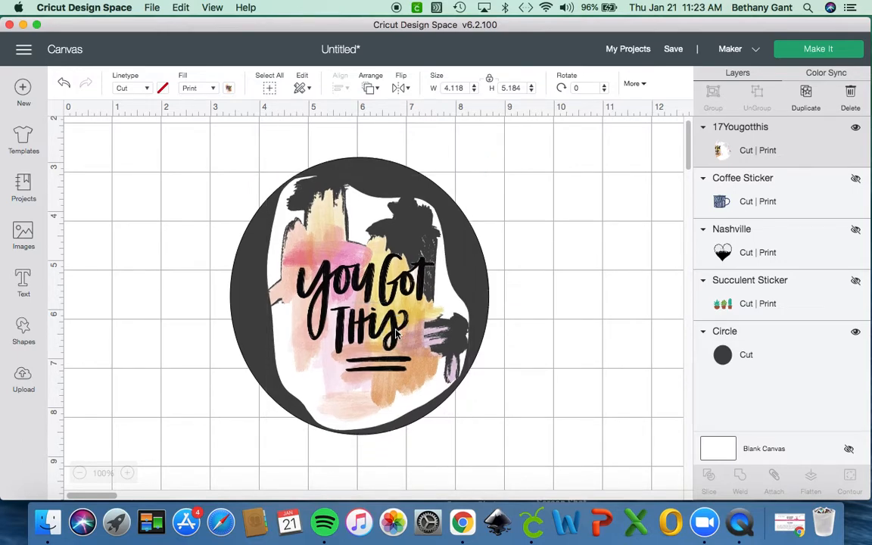
- Change the oval's material color to white
left_click(249, 316)
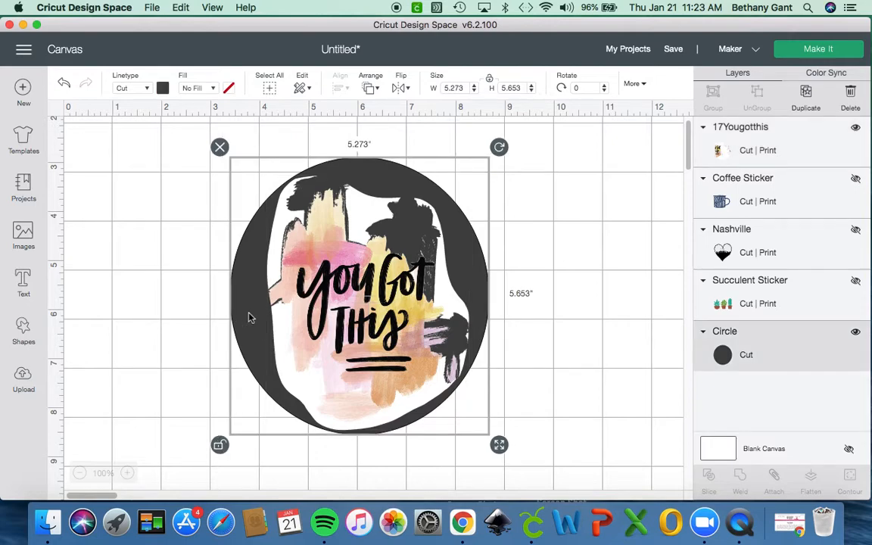
left_click(162, 88)
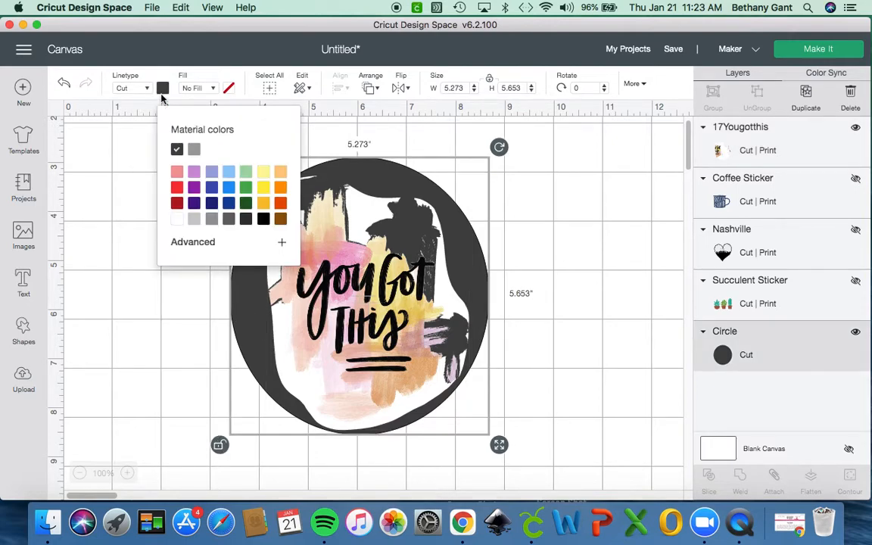
left_click(176, 222)
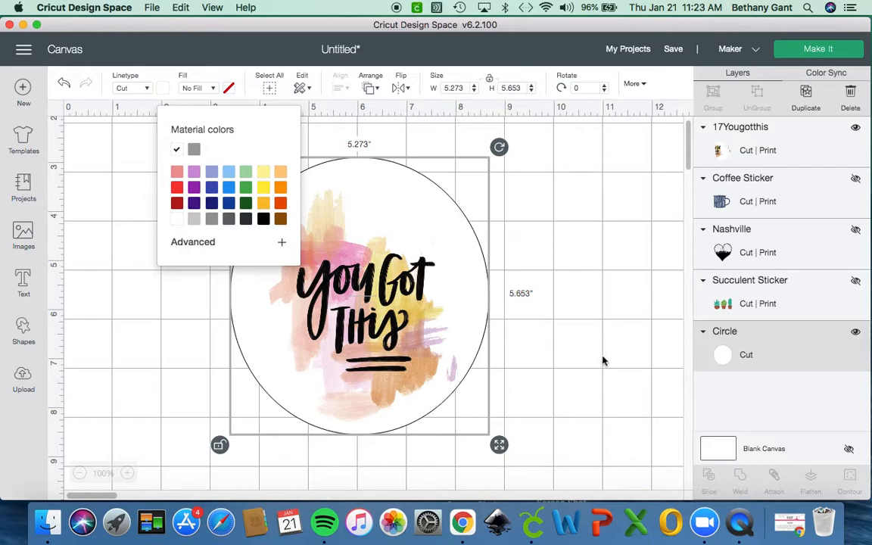
left_click(543, 324)
- Select the You Got This design with the oval and center them horizontally and vertically on each other
left_click(436, 326)
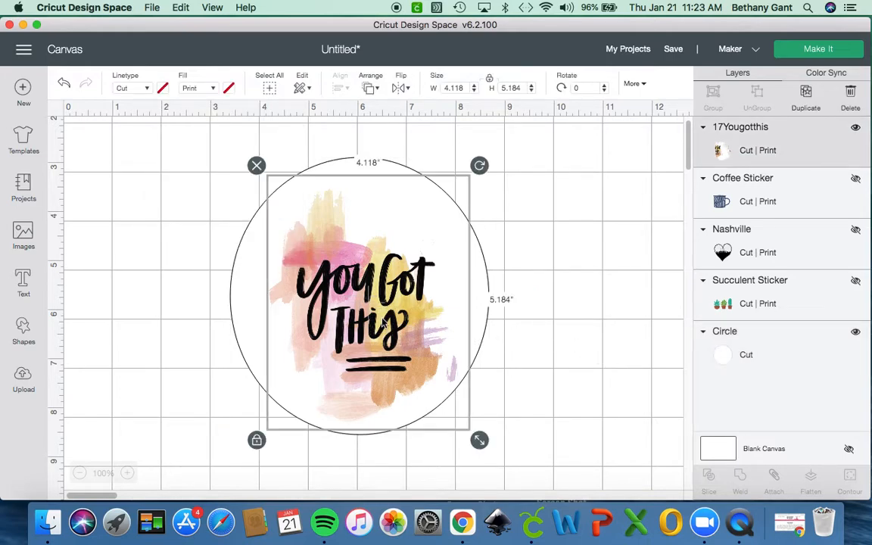
left_click(225, 174)
left_click_drag(187, 131, 543, 494)
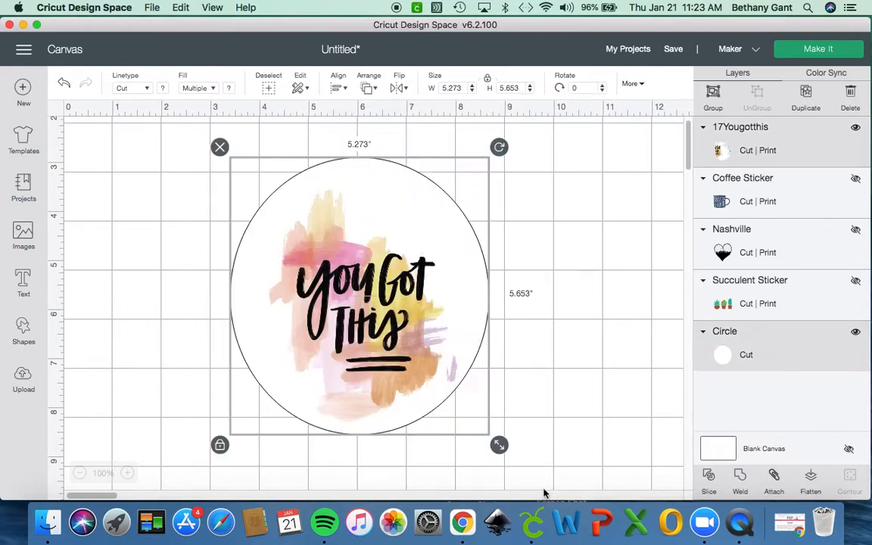
left_click(340, 88)
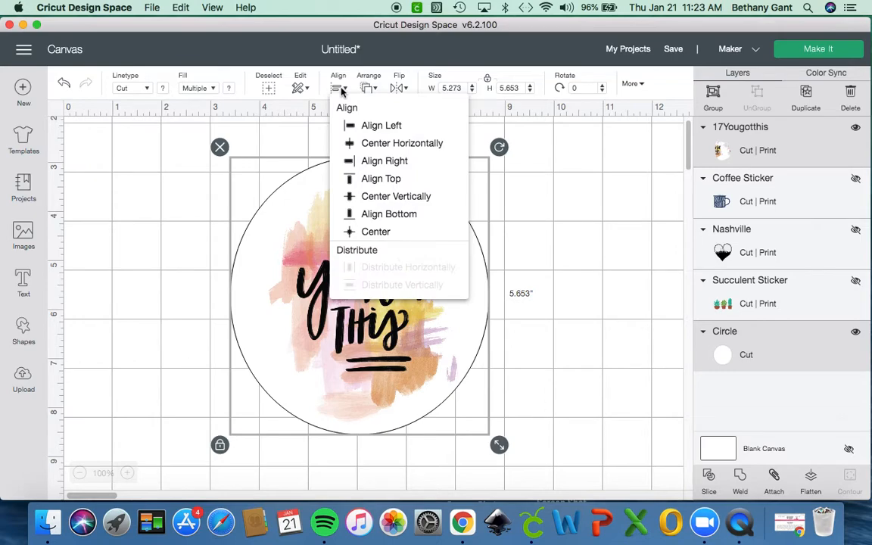
left_click(369, 143)
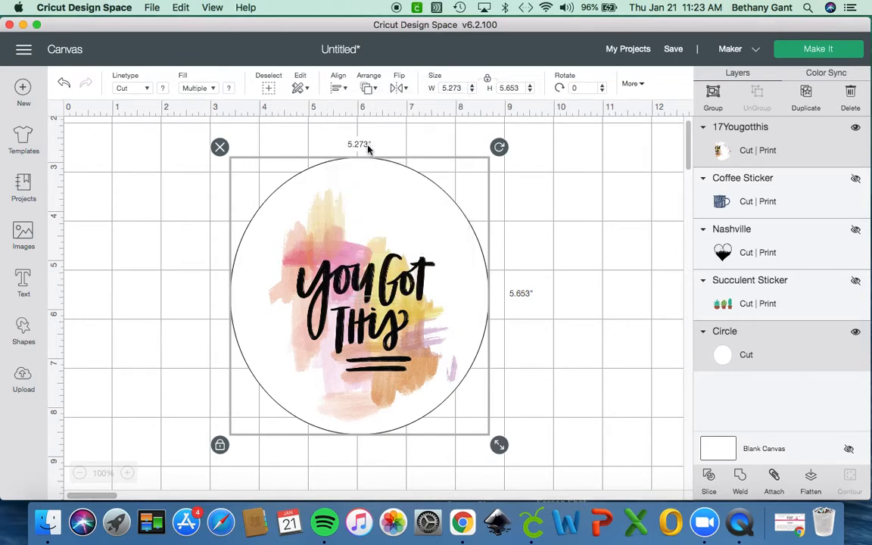
left_click(338, 87)
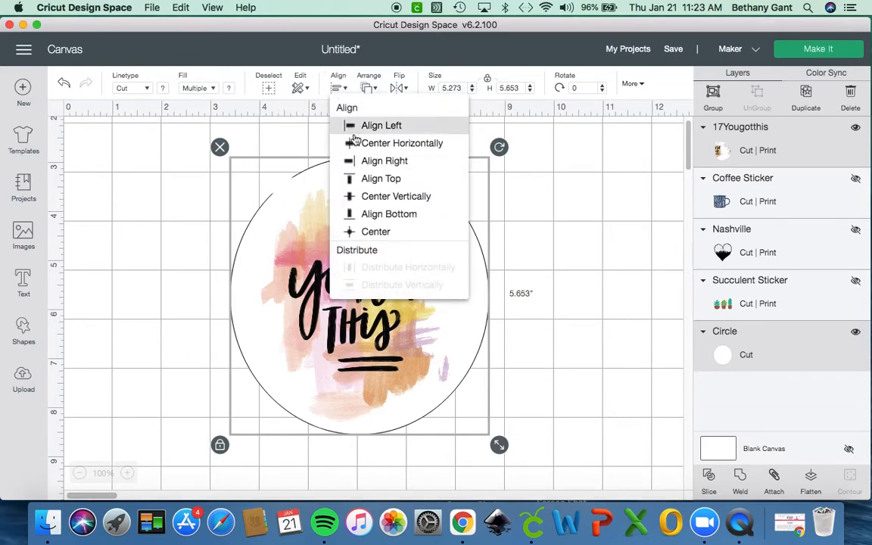
left_click(369, 196)
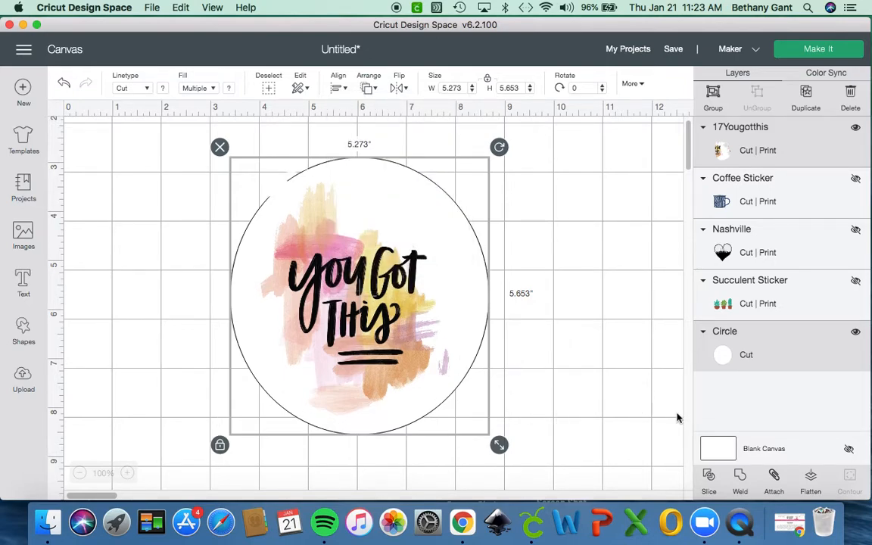
- Flatten the design and oval into one printable layer, and shrink it to about 2.98 by 3.19 inches near the canvas's left edge
left_click(811, 477)
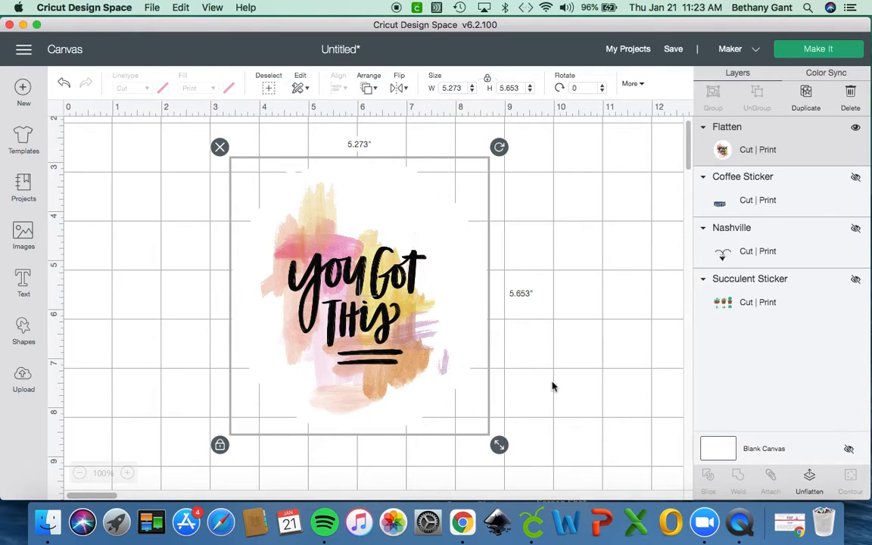
left_click_drag(498, 446, 385, 330)
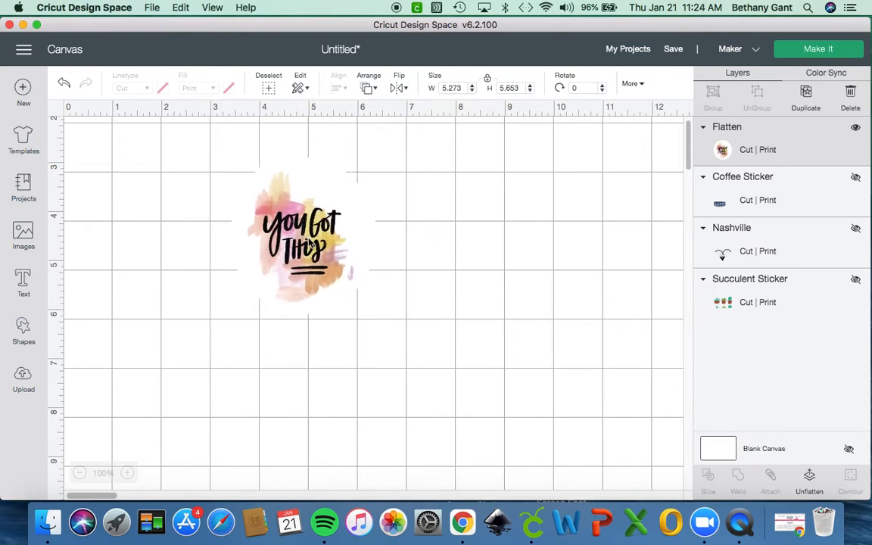
left_click_drag(284, 218, 165, 219)
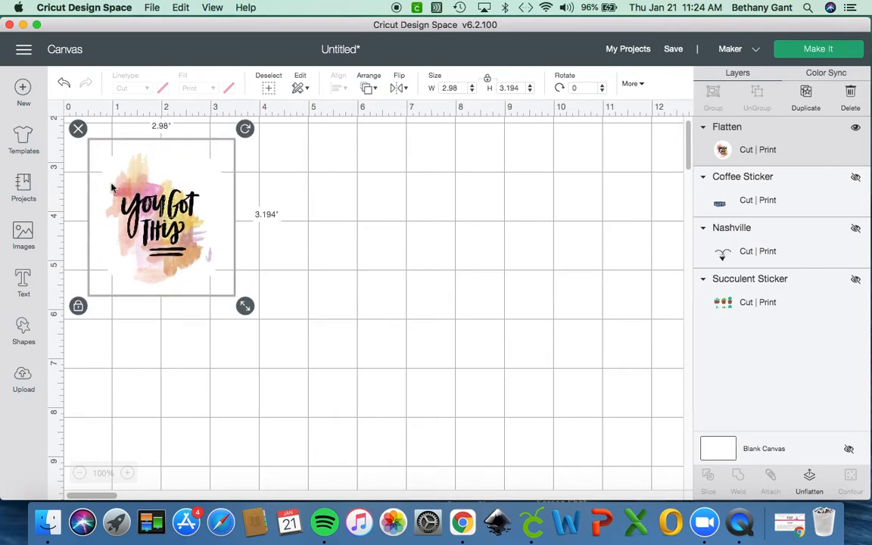
- Show the Coffee Sticker layer and move the flattened You Got This design away from the mug to the lower middle of the canvas
left_click(853, 177)
left_click(331, 177)
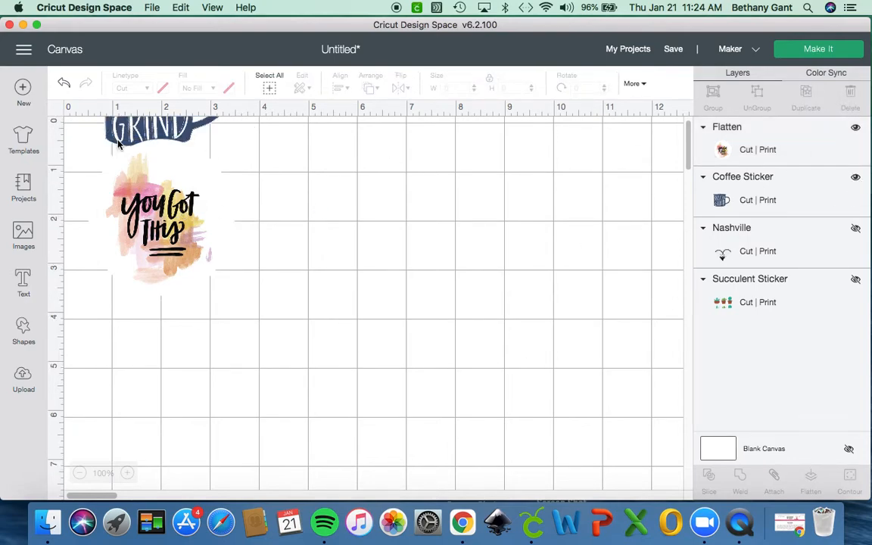
left_click_drag(121, 134, 246, 175)
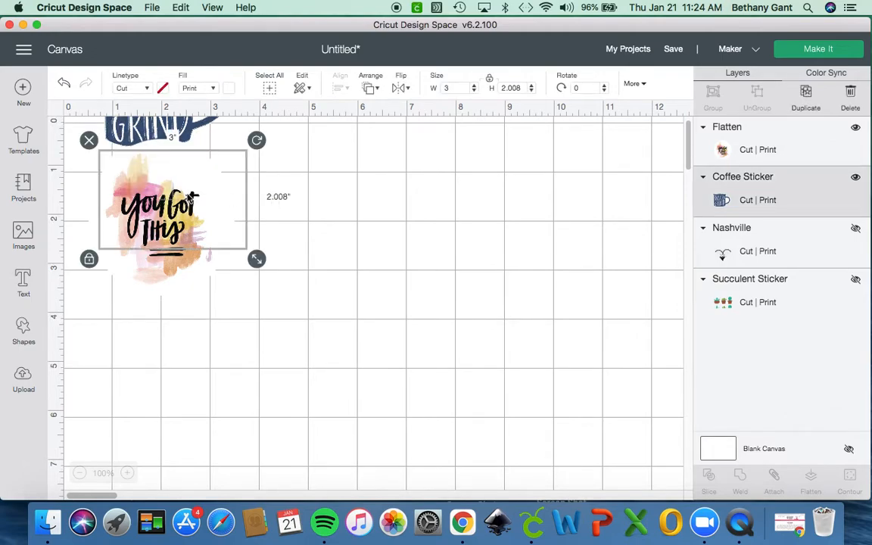
left_click(243, 341)
left_click_drag(171, 259, 430, 308)
left_click_drag(129, 143, 138, 196)
left_click_drag(141, 121, 133, 223)
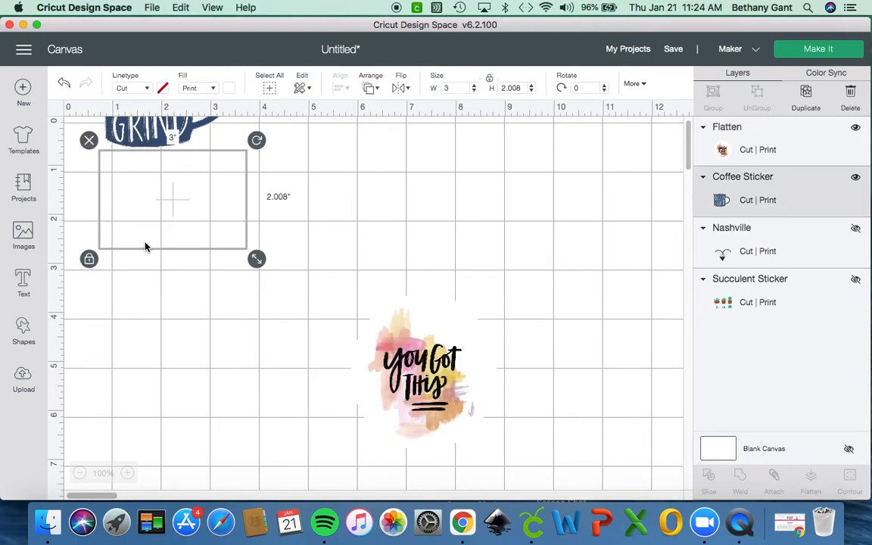
- Show the Nashville and Succulent Sticker layers and place the You Got This design directly below the succulents
left_click(855, 227)
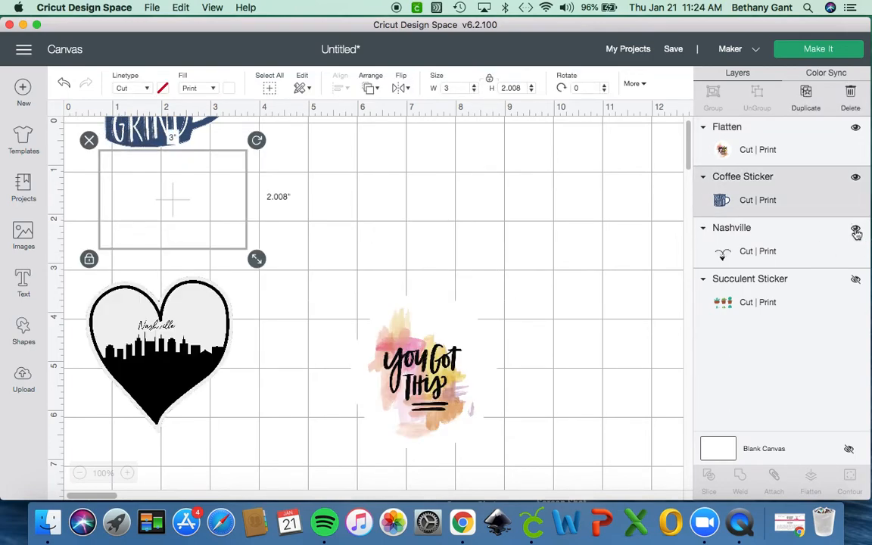
left_click(855, 279)
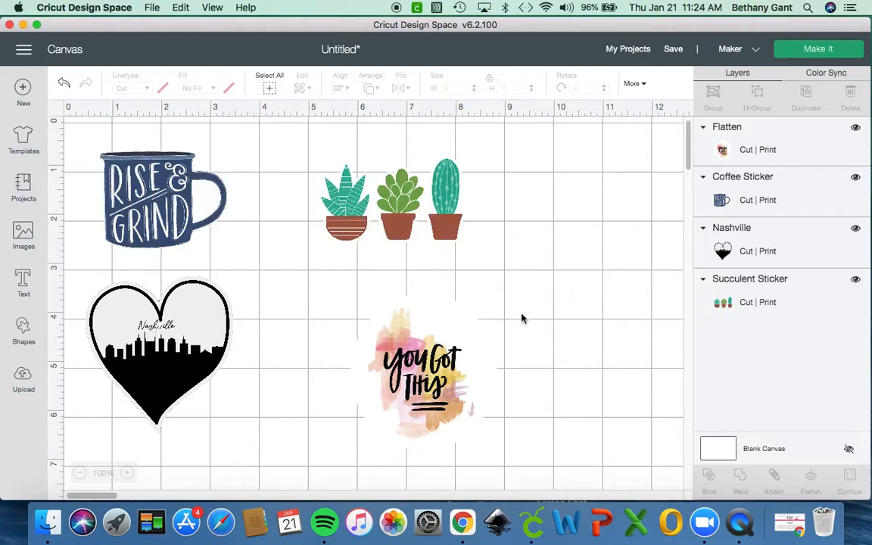
left_click_drag(428, 379, 376, 355)
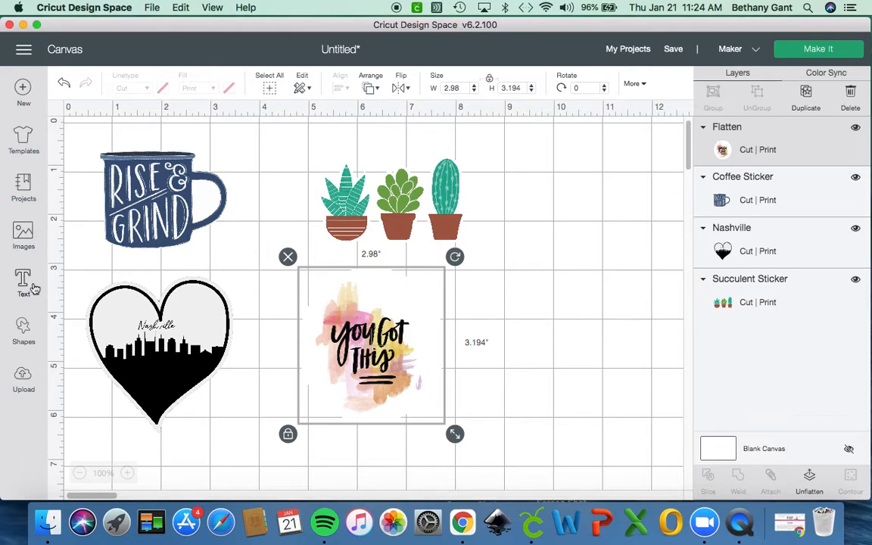
- Add a square shape, unlock its proportions and set its size to 6.5 inches wide by 9.5 inches high
left_click(24, 327)
left_click(80, 239)
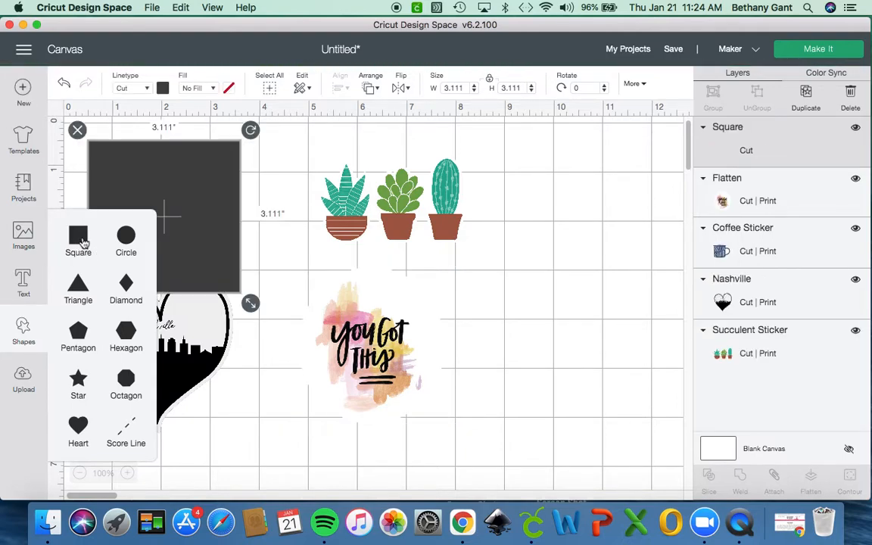
left_click(216, 261)
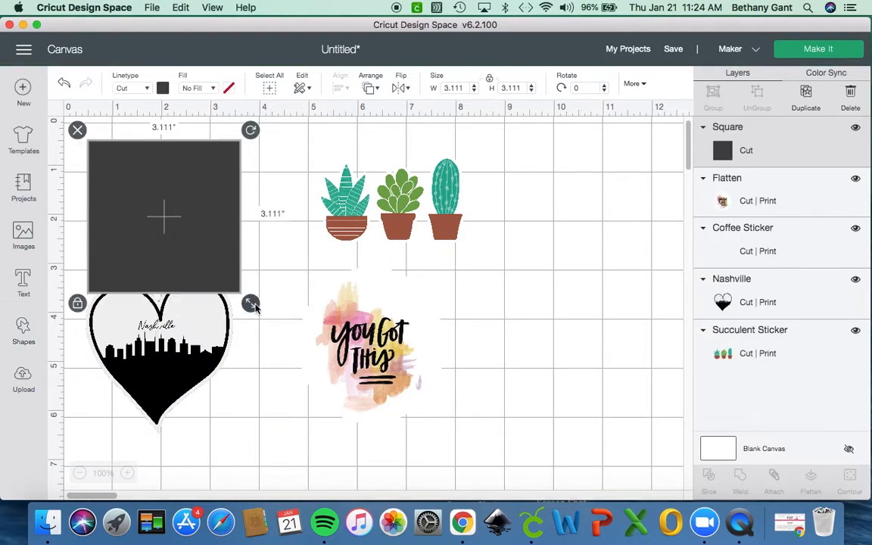
left_click_drag(252, 305, 308, 437)
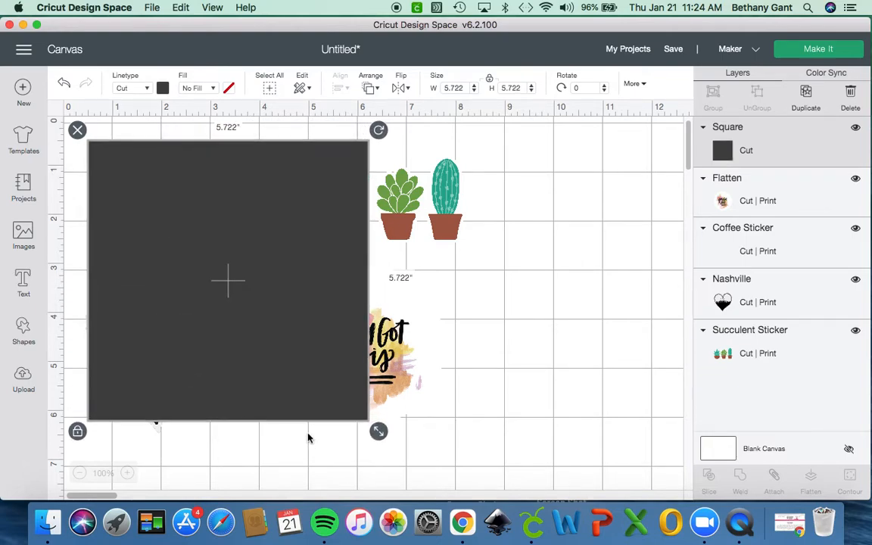
left_click(78, 432)
double_click(461, 89)
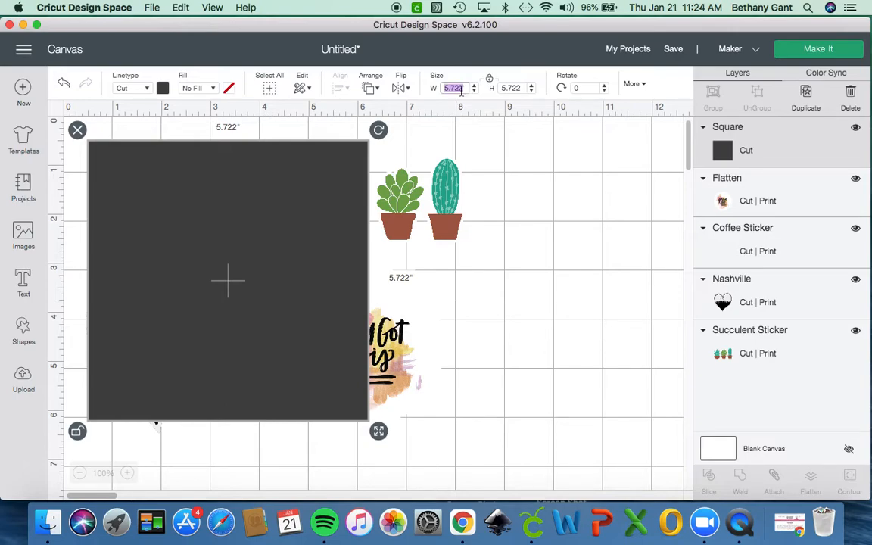
type("6.5")
key("Tab")
type("9")
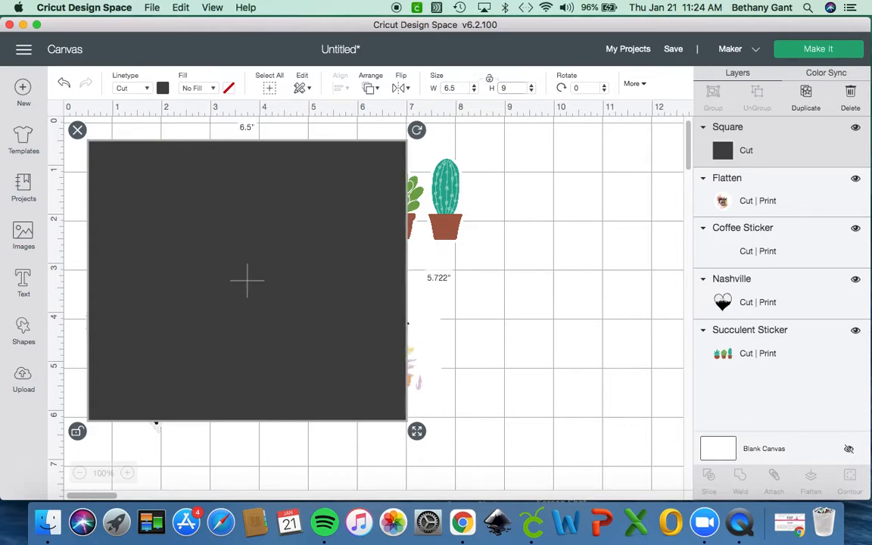
key("Tab")
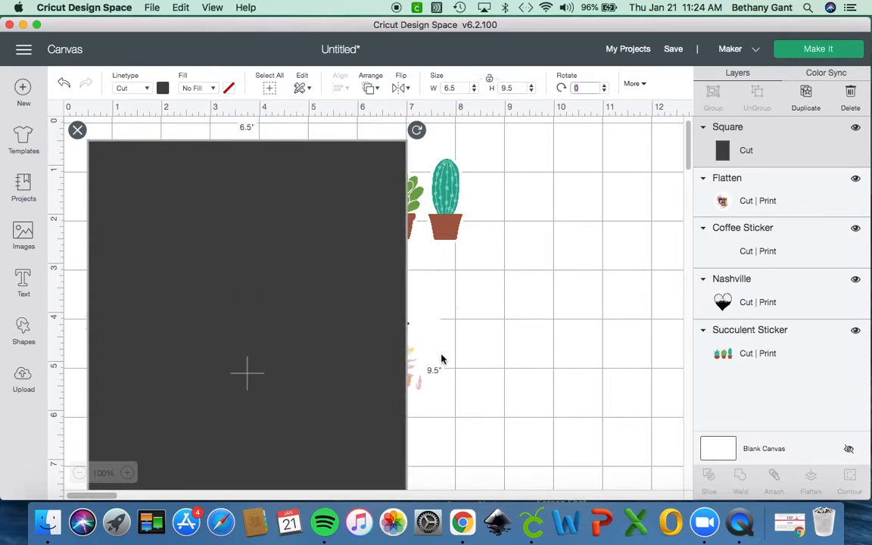
- Move the dark rectangle away from the mug and heart, and send it behind all the sticker images
left_click_drag(283, 305, 551, 303)
left_click_drag(338, 225, 267, 239)
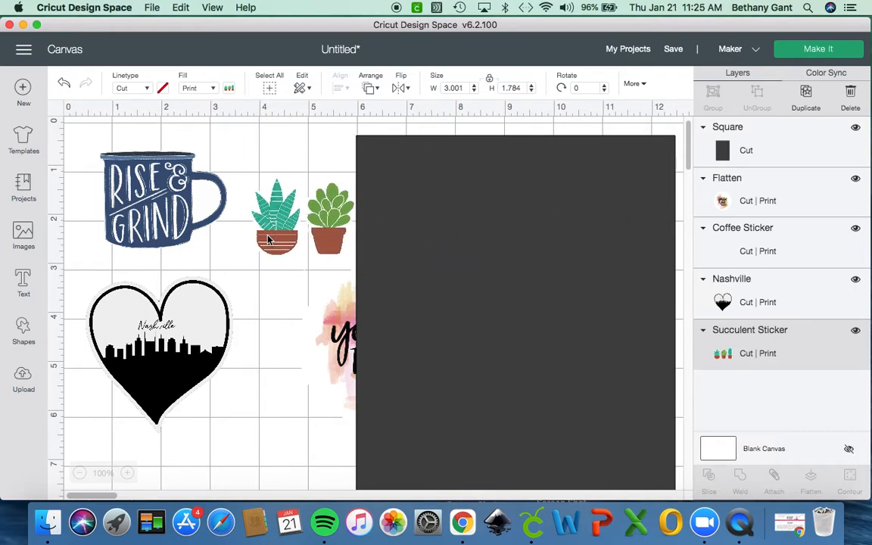
left_click(556, 267)
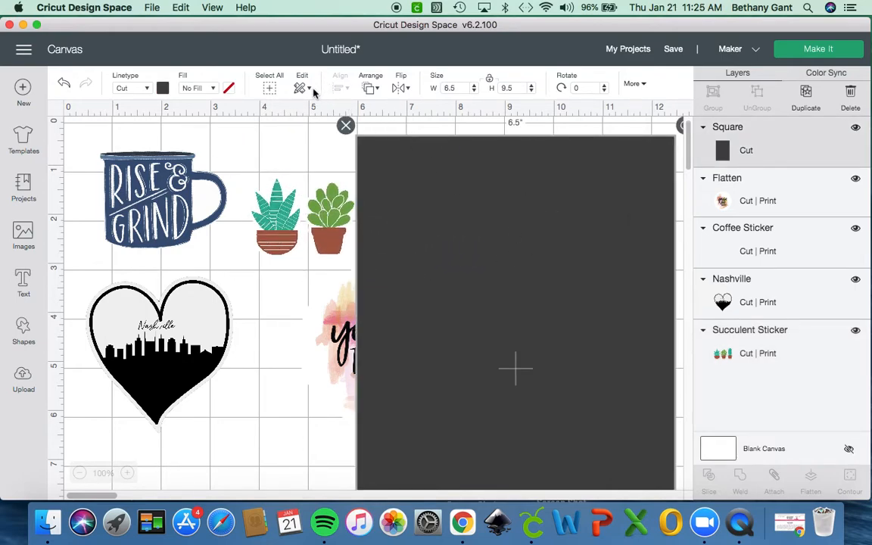
left_click(369, 88)
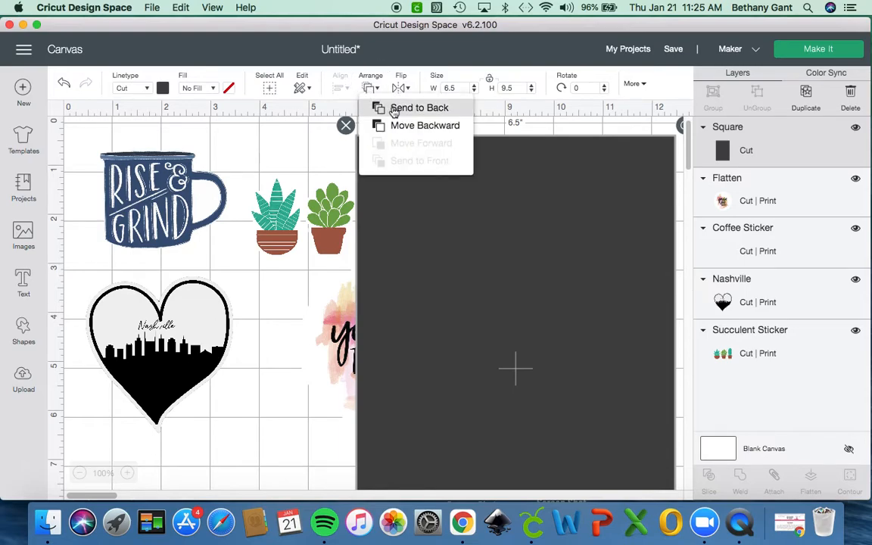
left_click(394, 108)
- Arrange the stickers on the rectangle: succulents above You Got This on one side, the mug above the Nashville heart on the other
left_click_drag(317, 224, 609, 206)
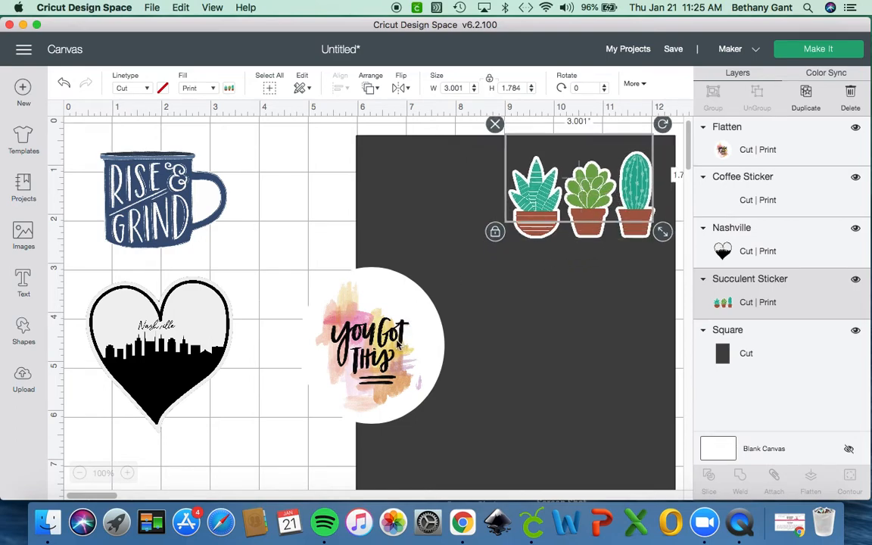
left_click(252, 405)
left_click_drag(385, 361, 602, 360)
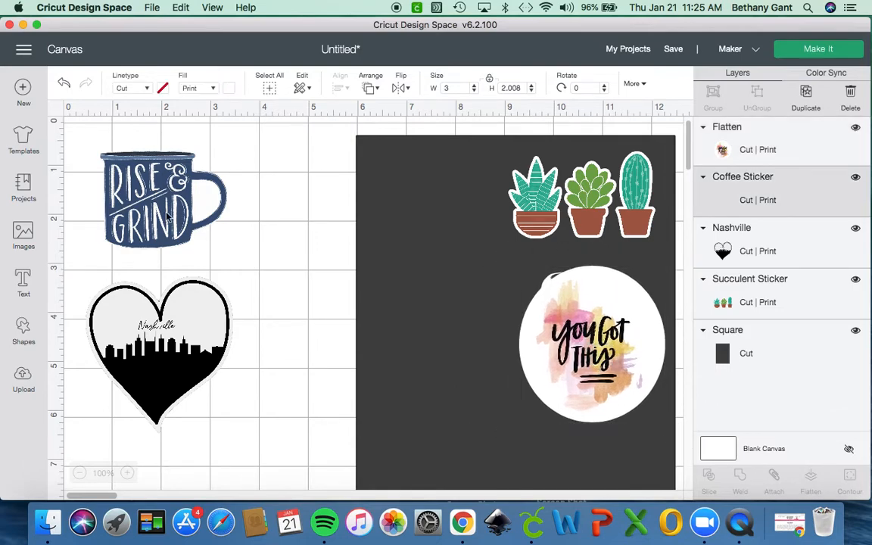
left_click_drag(167, 214, 441, 284)
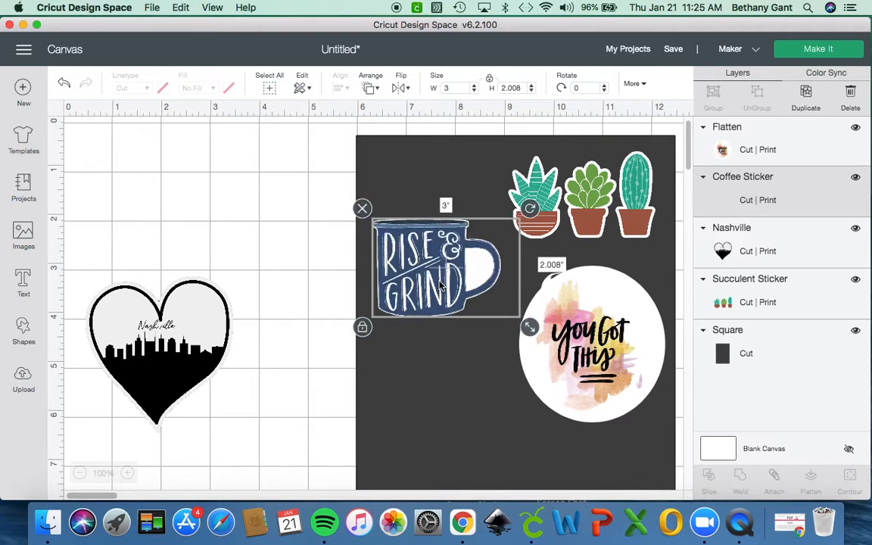
left_click_drag(140, 302, 471, 439)
left_click(177, 368)
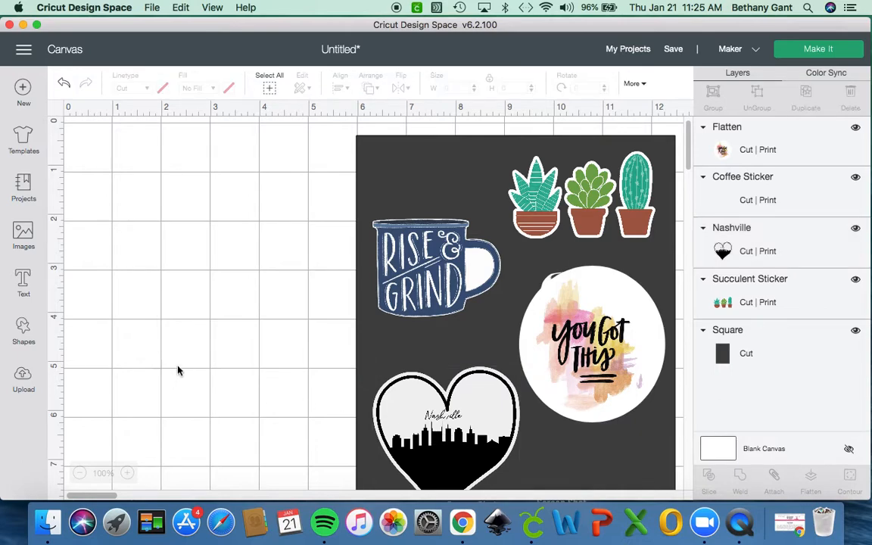
left_click_drag(691, 158, 690, 191)
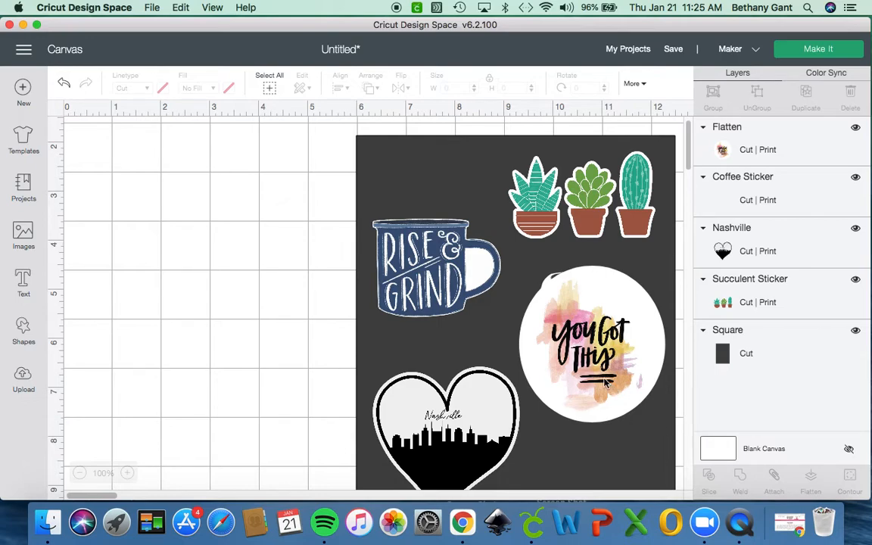
scroll(590, 344, "down", 10)
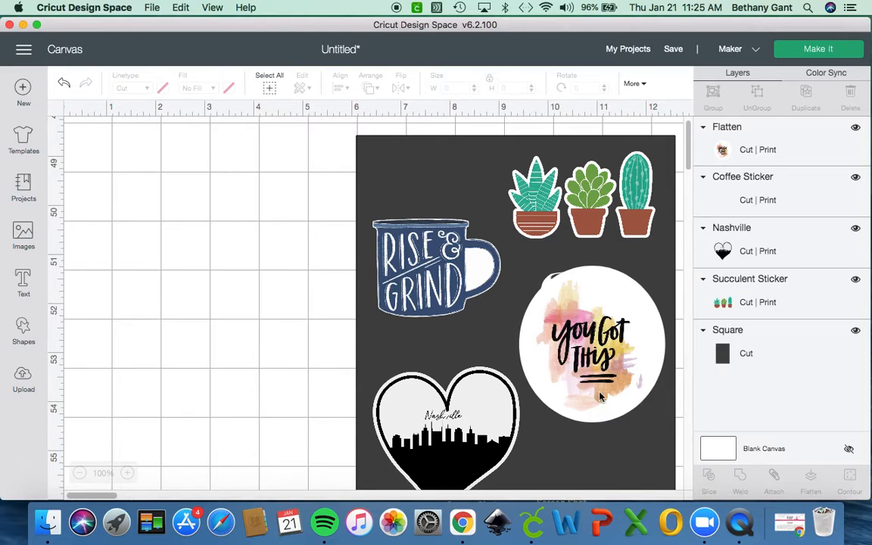
left_click(777, 149)
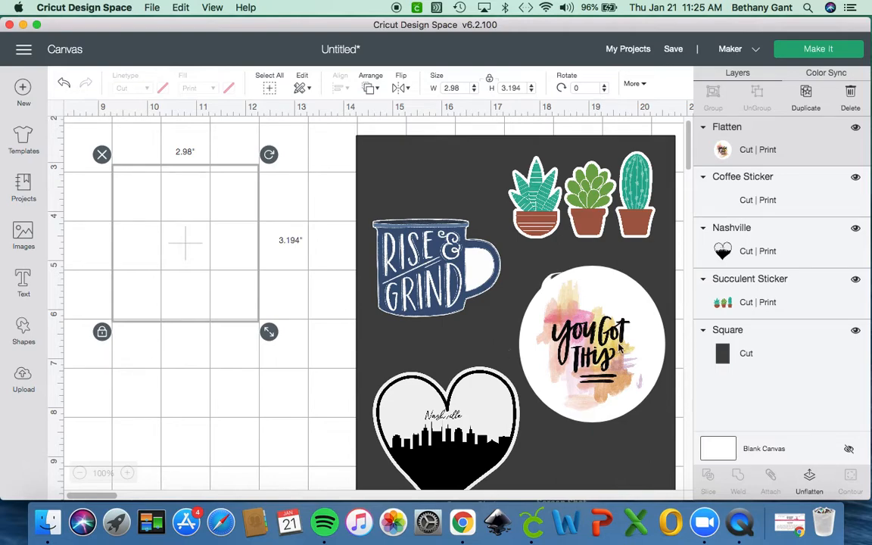
left_click(576, 464)
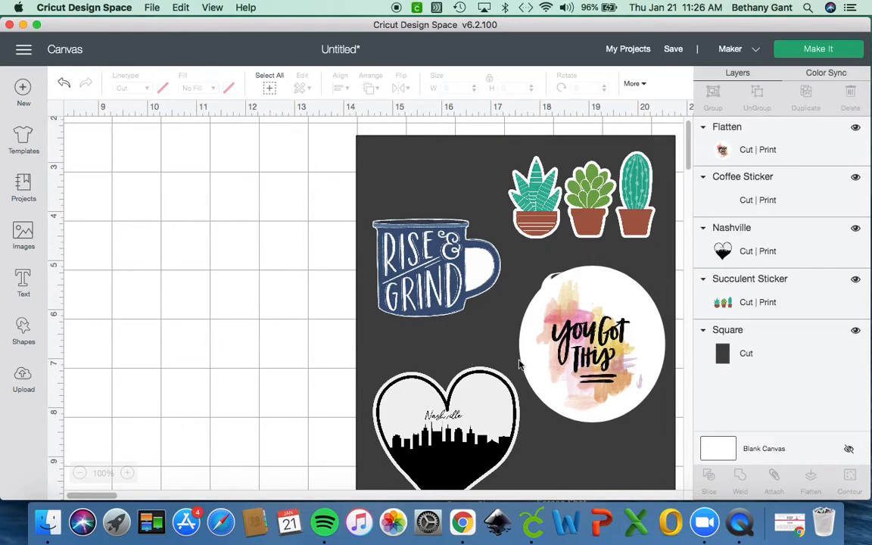
- Hide the Square layer, select all four sticker images together and attach them
left_click(855, 331)
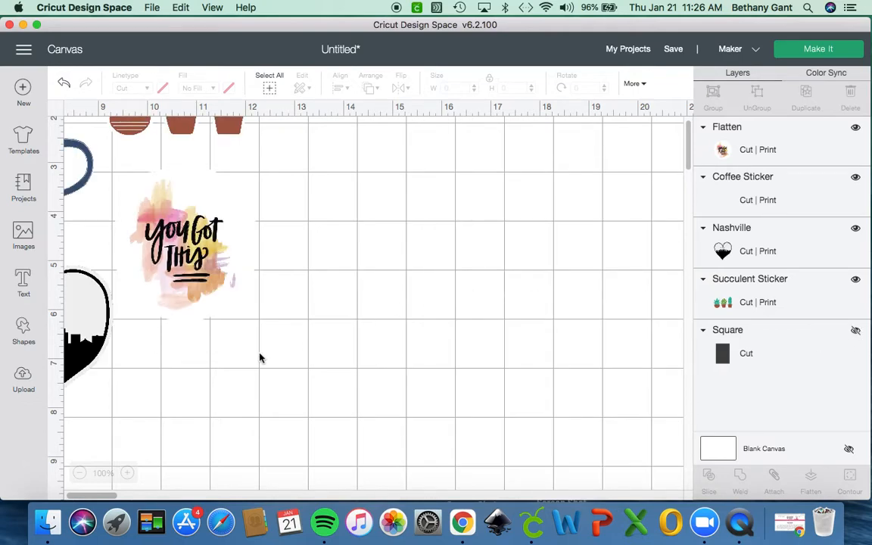
left_click(79, 472)
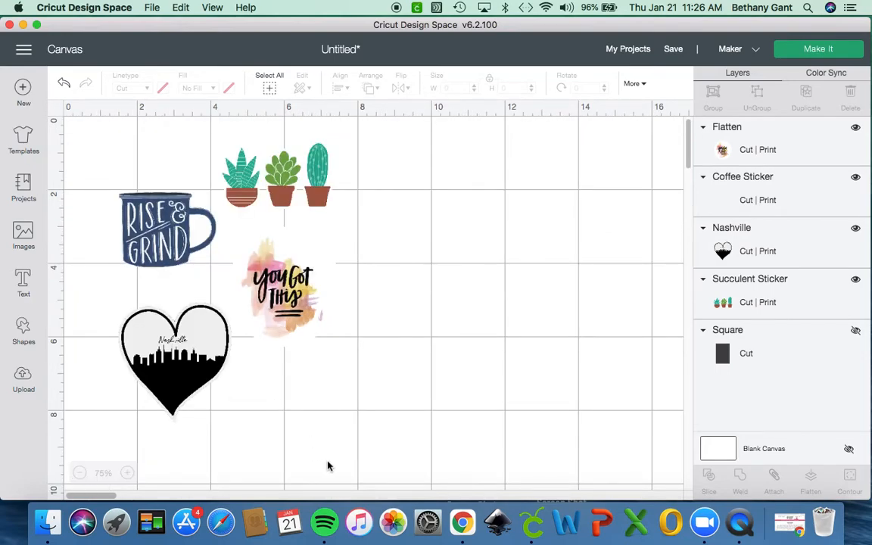
left_click_drag(328, 462, 44, 228)
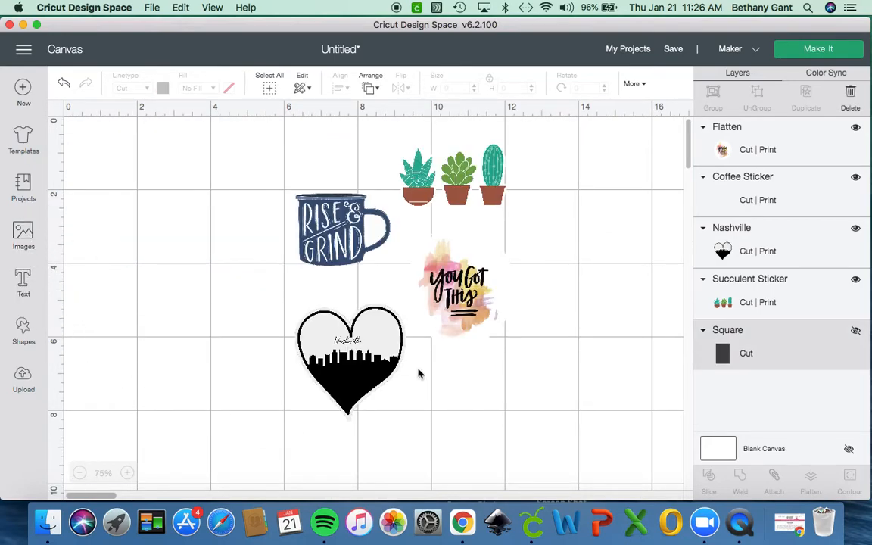
left_click_drag(527, 453, 288, 127)
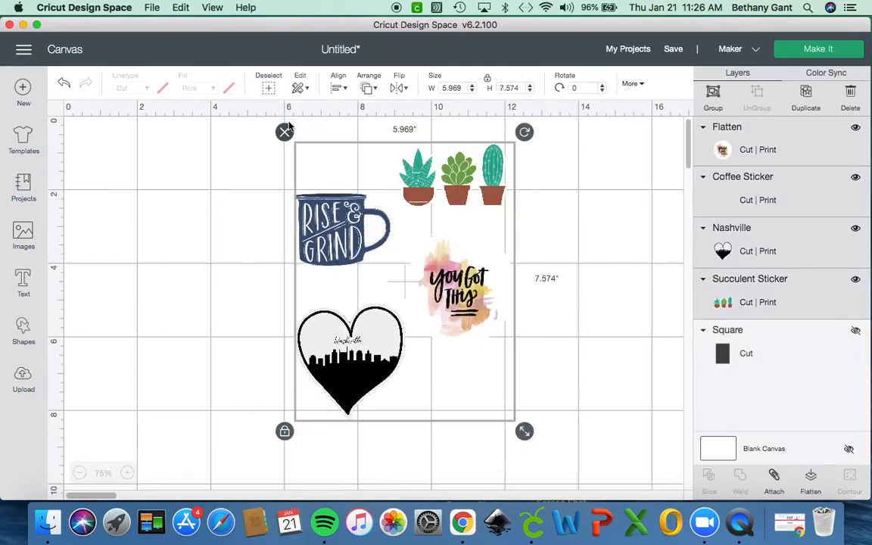
left_click(773, 476)
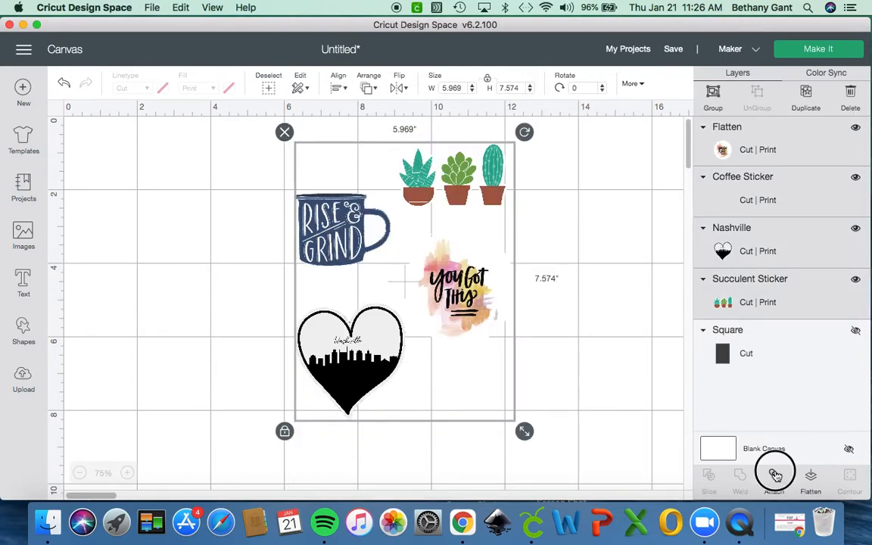
- Send the project to mat preparation and check the sticker layout and cut border on the letter-size sheet
left_click(806, 52)
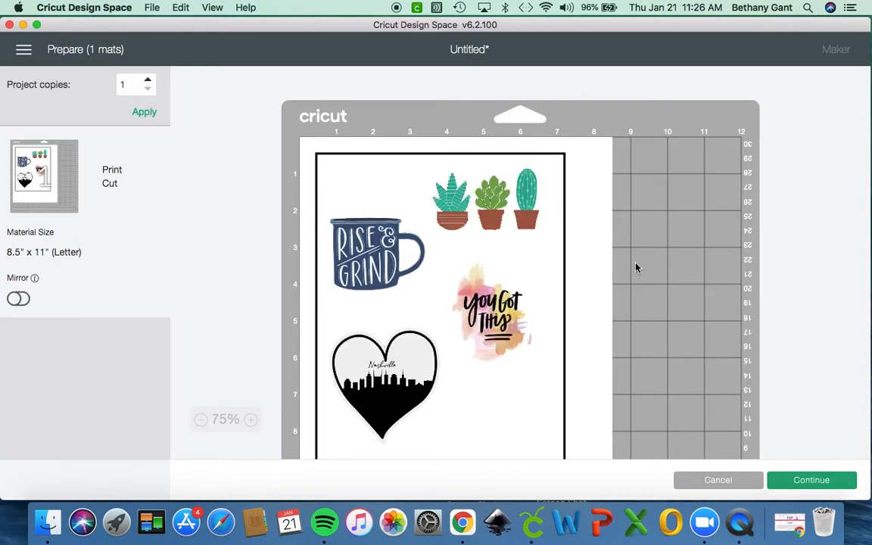
scroll(636, 267, "down", 5)
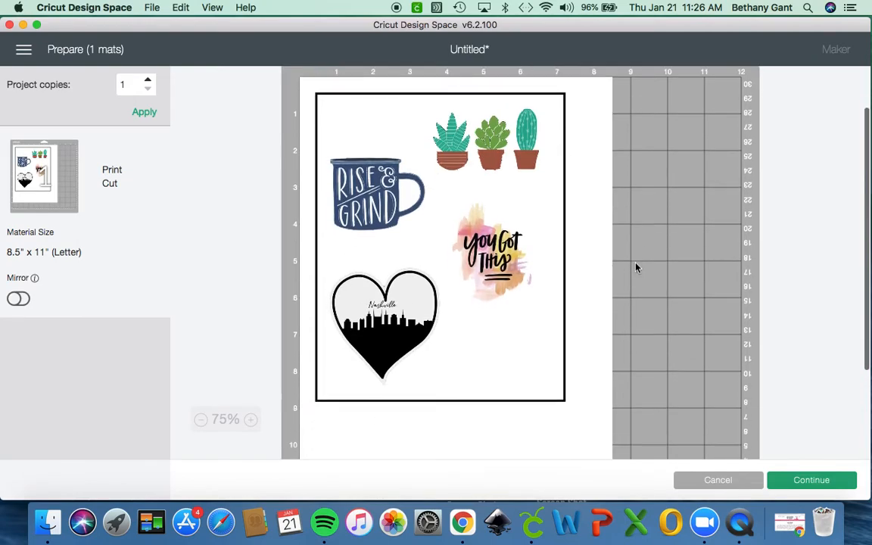
scroll(636, 267, "up", 5)
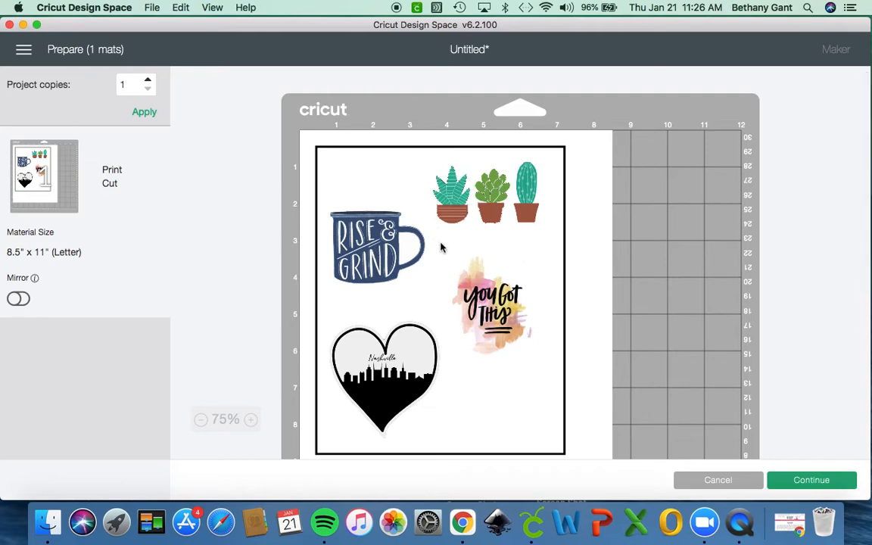
scroll(441, 248, "down", 5)
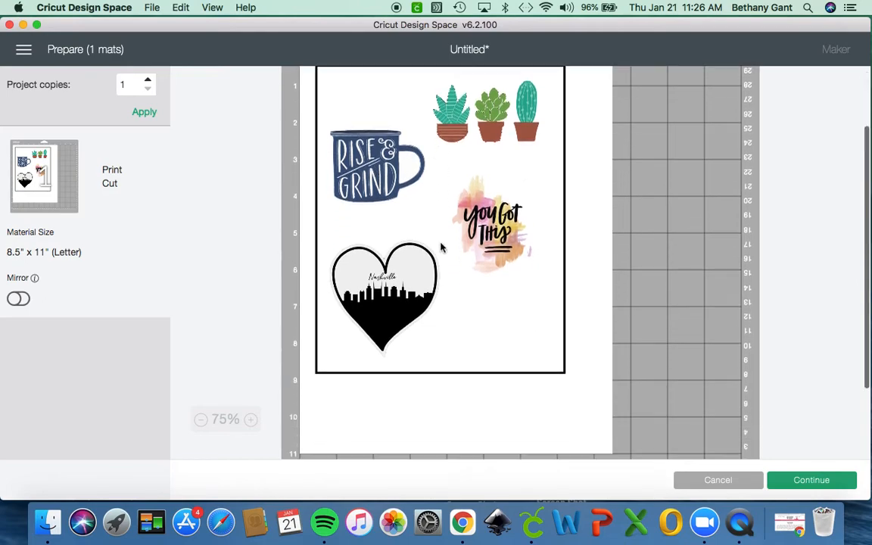
scroll(442, 248, "up", 5)
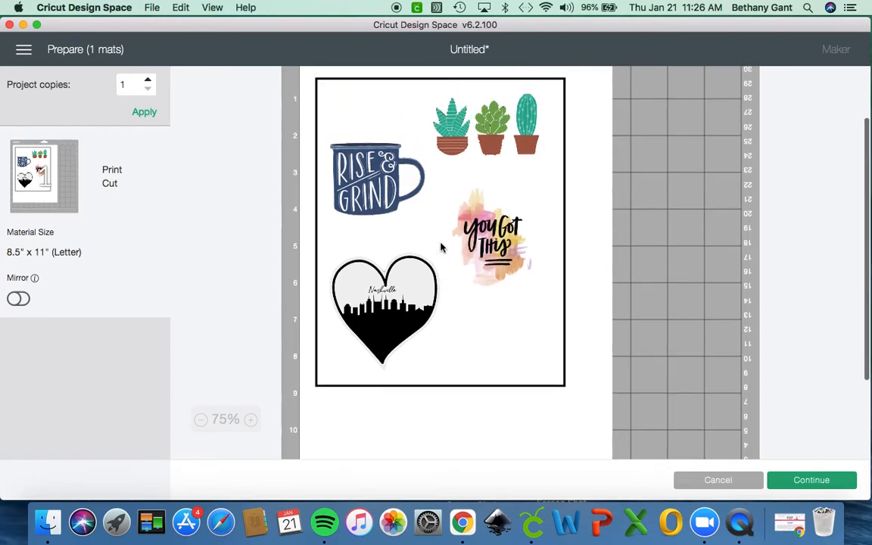